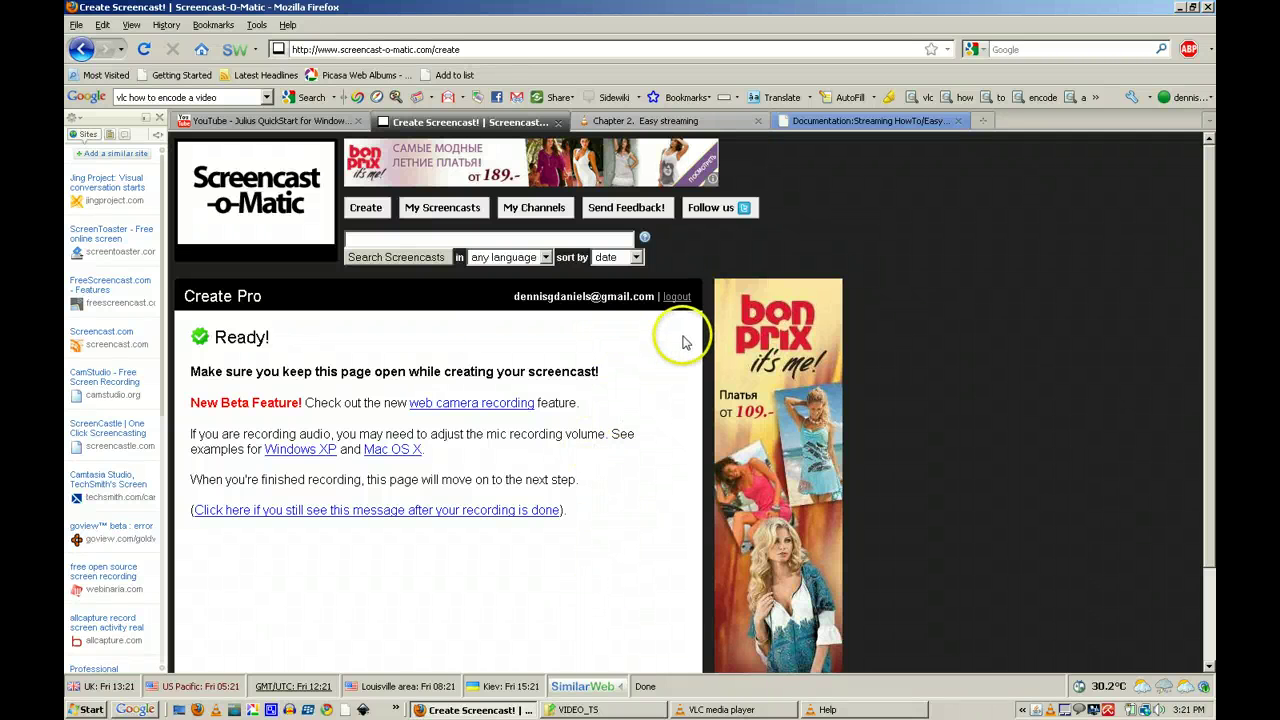
Show the 'Chapter 2. Easy streaming' guide page and scroll to its 'Streaming using the Wizard' section
{"action": "left_click", "coordinate": [690, 120]}
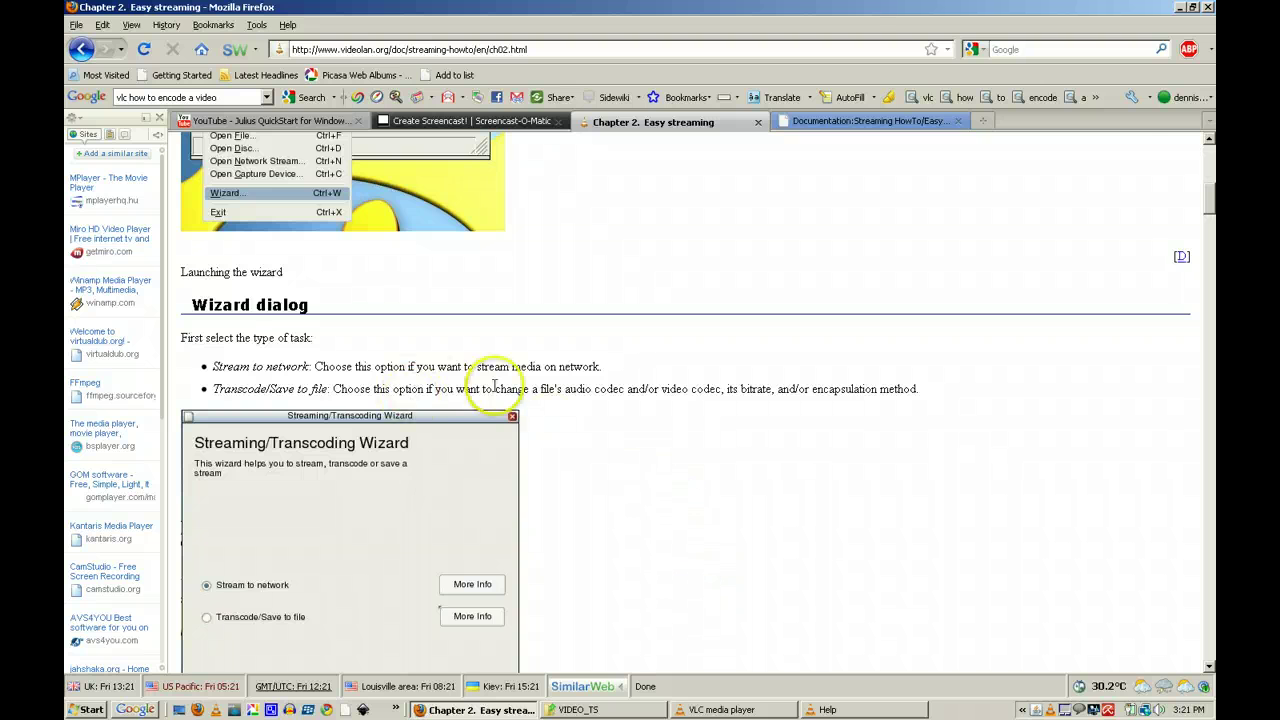
{"action": "scroll", "coordinate": [590, 388], "scroll_direction": "up", "scroll_amount": 3}
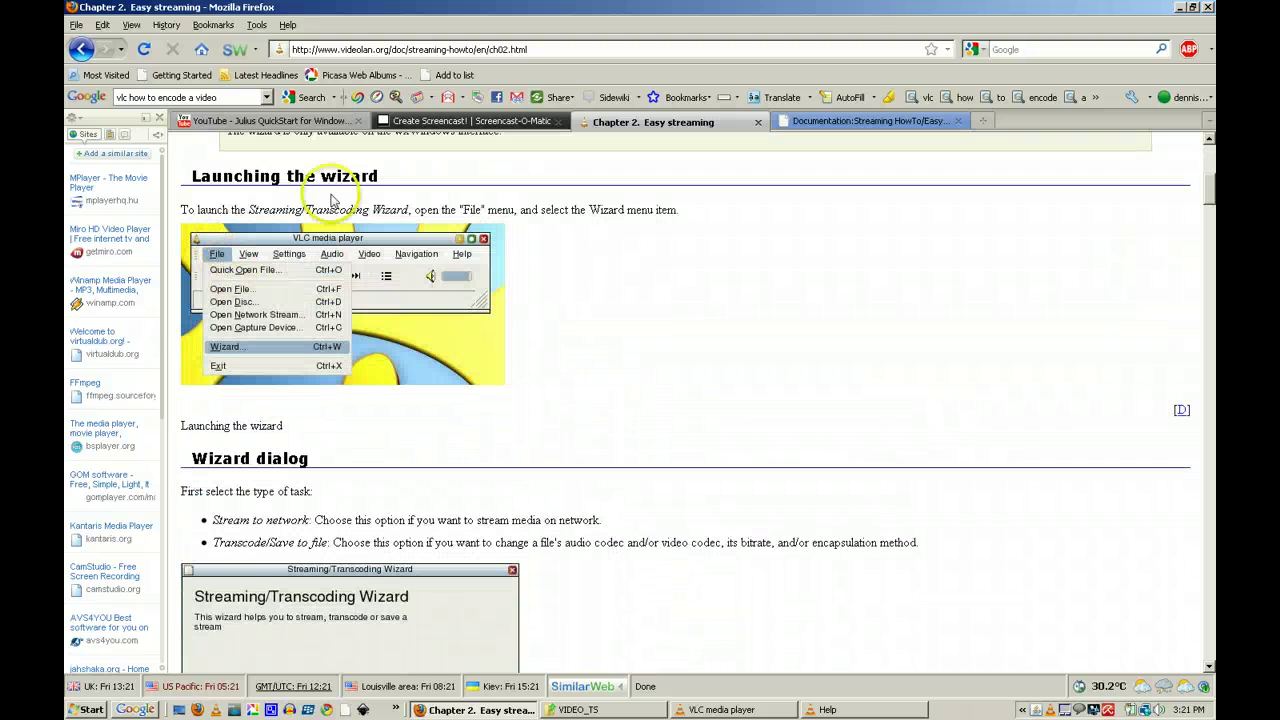
{"action": "scroll", "coordinate": [720, 386], "scroll_direction": "up", "scroll_amount": 9}
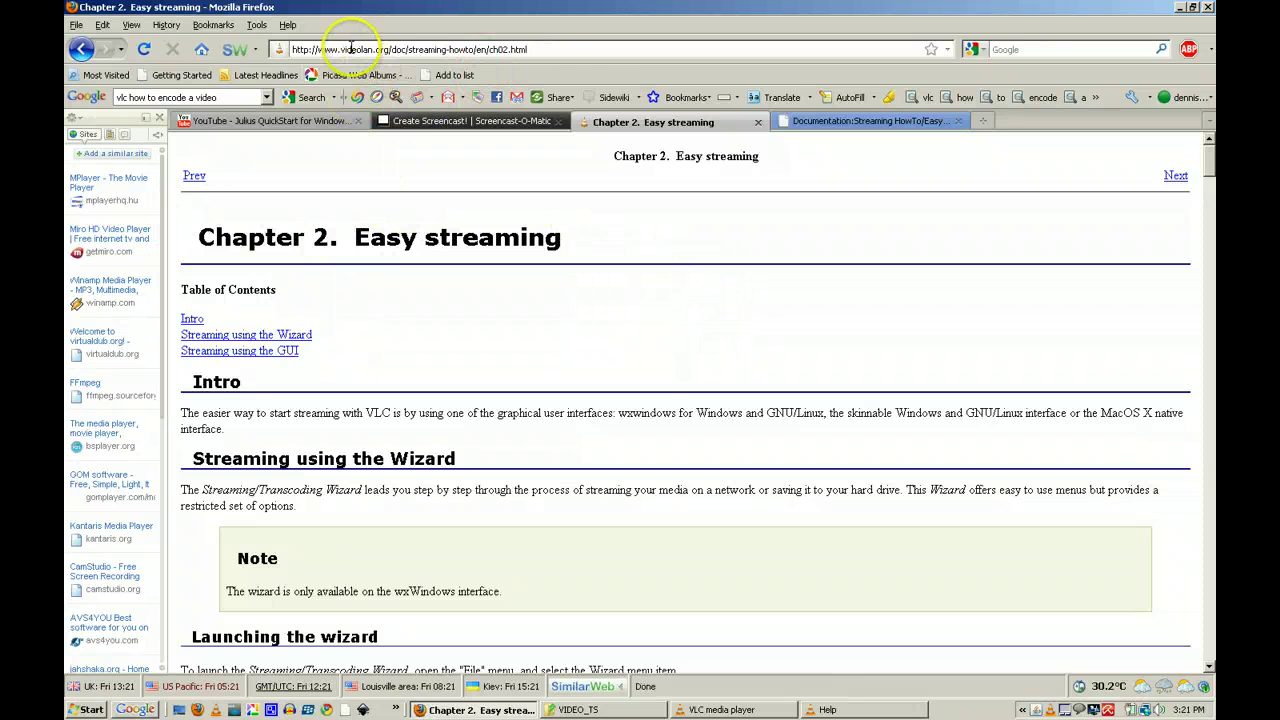
{"action": "left_click_drag", "start_coordinate": [340, 49], "coordinate": [614, 78]}
{"action": "scroll", "coordinate": [563, 400], "scroll_direction": "down", "scroll_amount": 5}
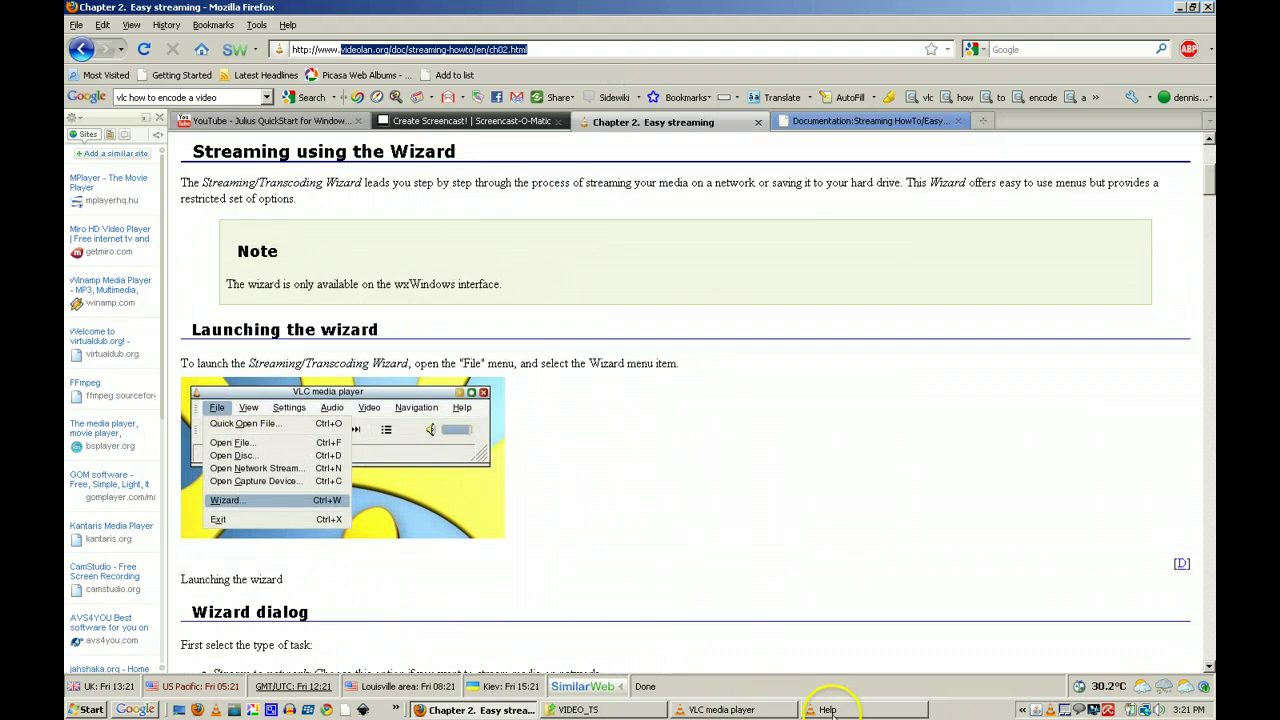
Play VTS_01_1.VOB from VIDEO_TS in VLC, pause it on the chapel scene, then close VLC
{"action": "left_click", "coordinate": [733, 710]}
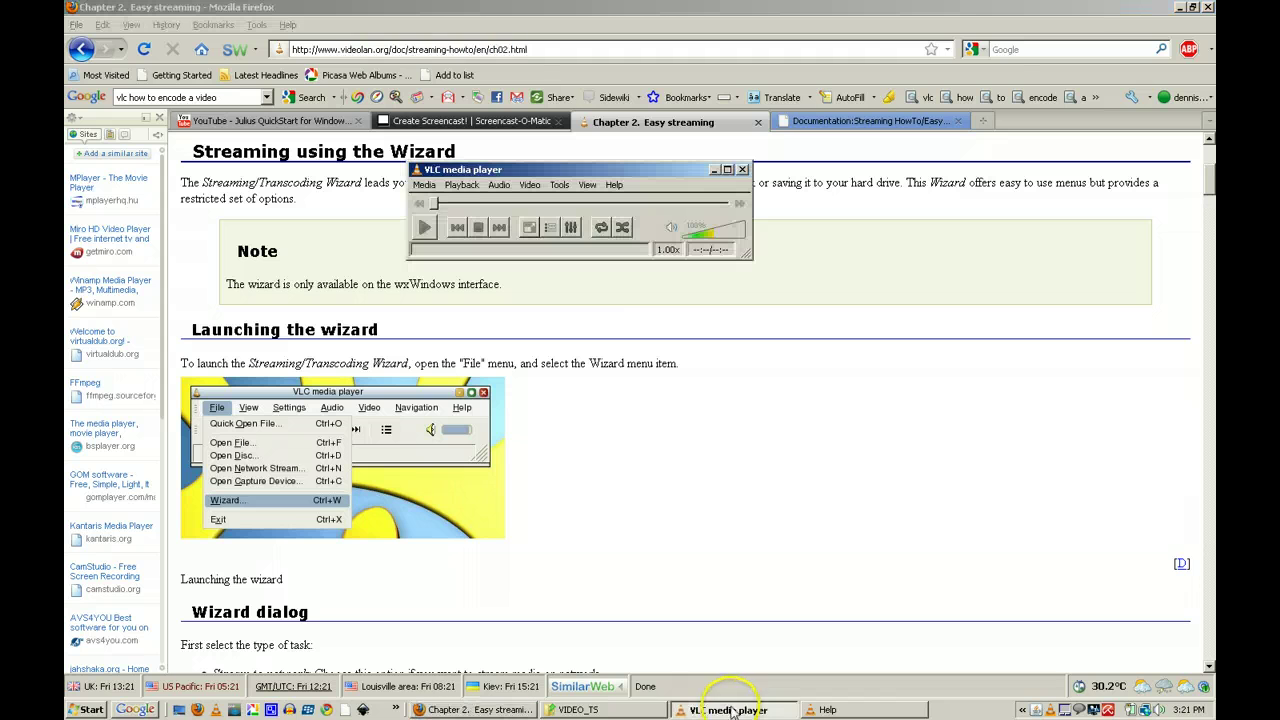
{"action": "left_click", "coordinate": [424, 185]}
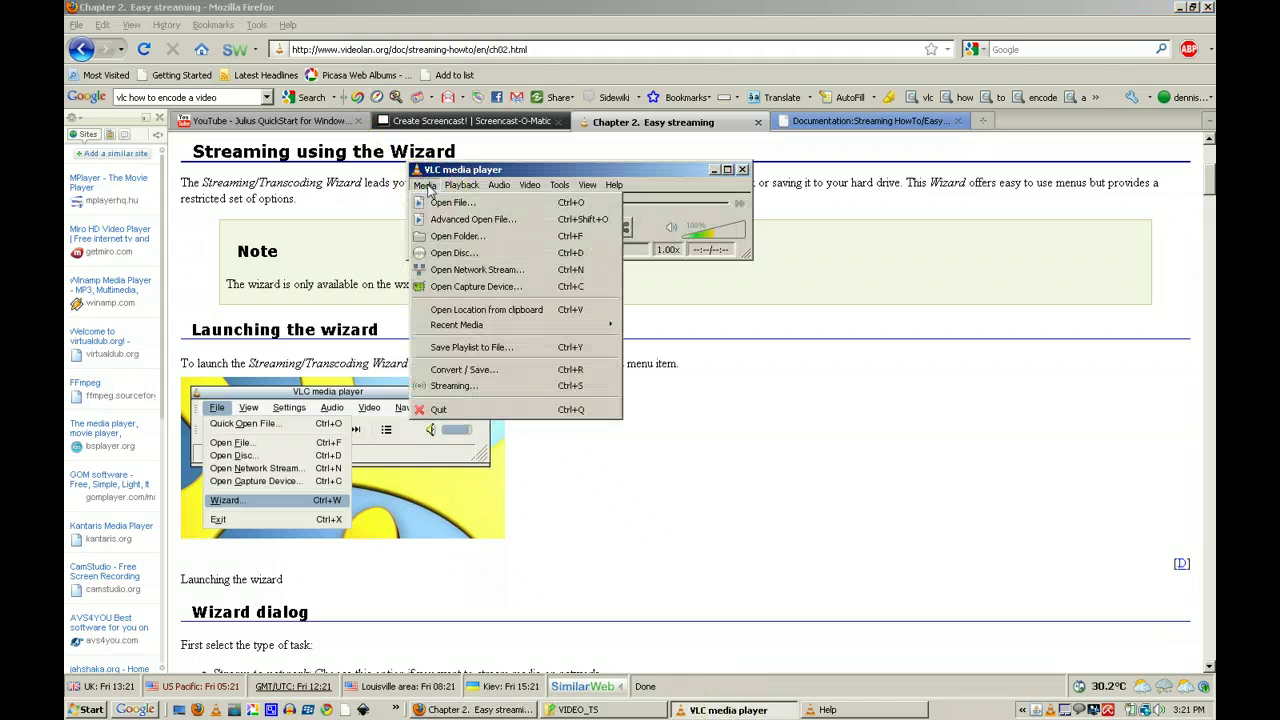
{"action": "left_click", "coordinate": [450, 202]}
{"action": "left_click", "coordinate": [505, 331]}
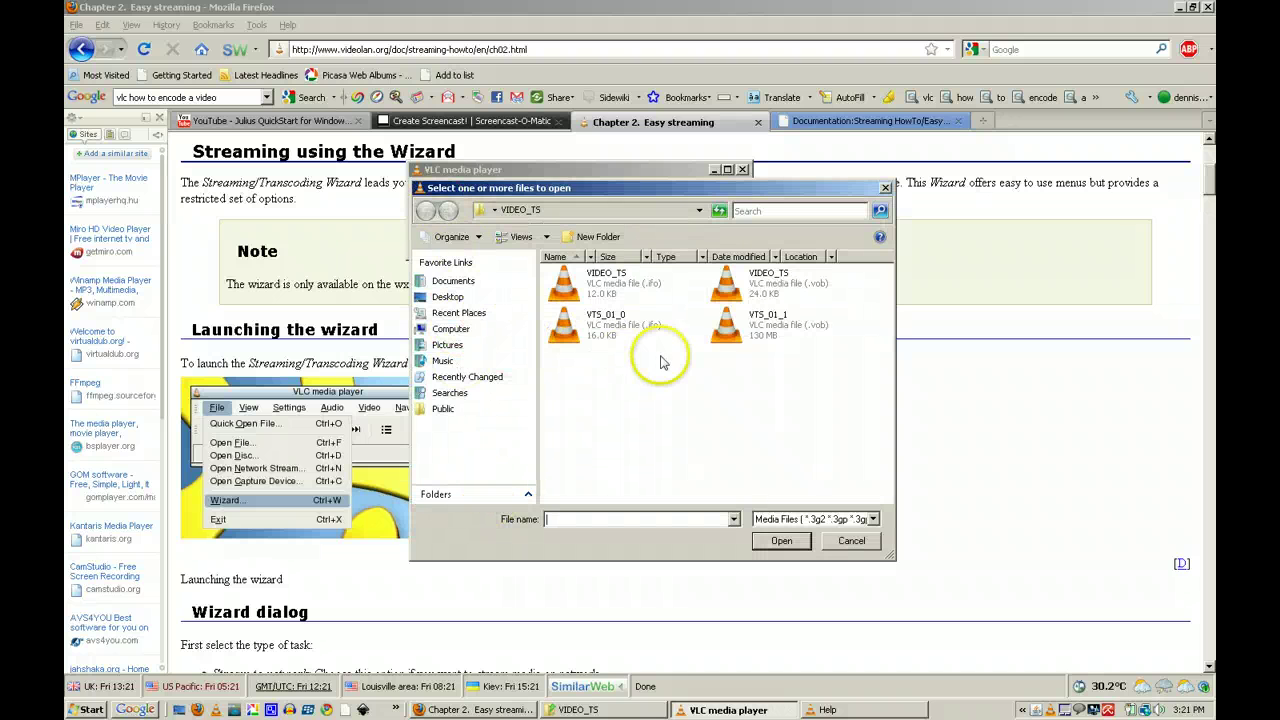
{"action": "left_click", "coordinate": [742, 325]}
{"action": "left_click", "coordinate": [781, 540]}
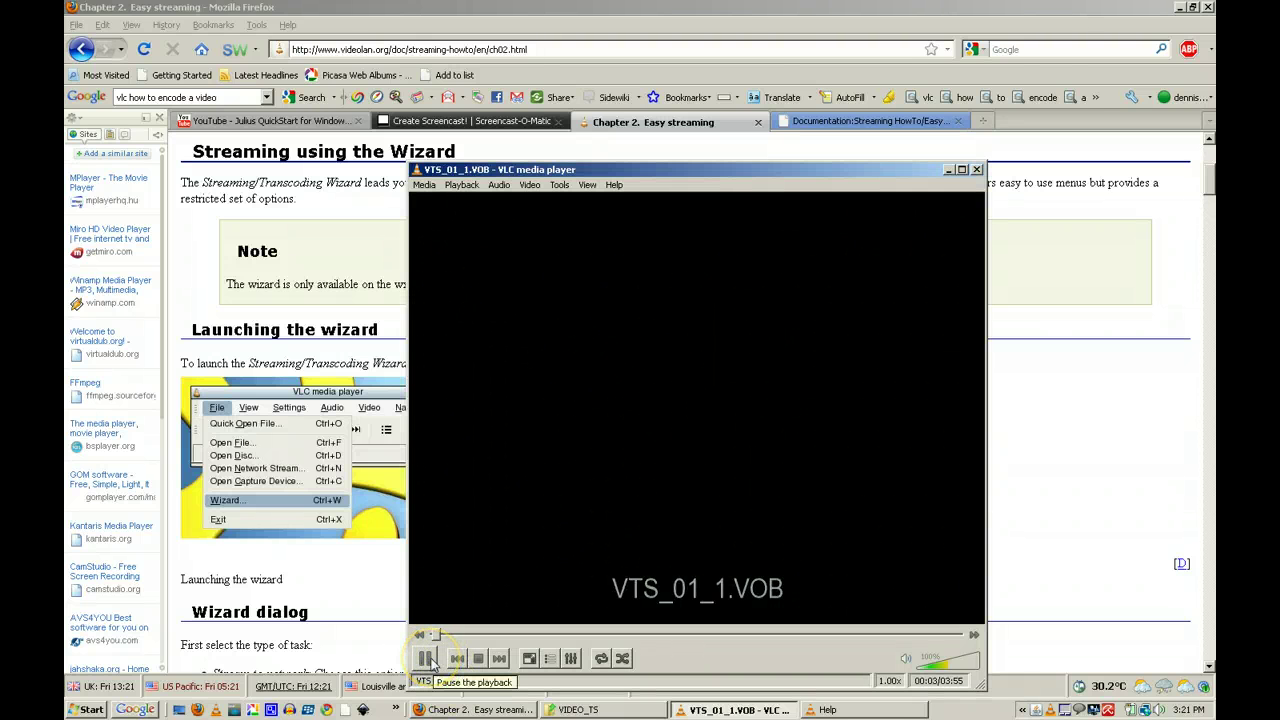
{"action": "left_click", "coordinate": [425, 659]}
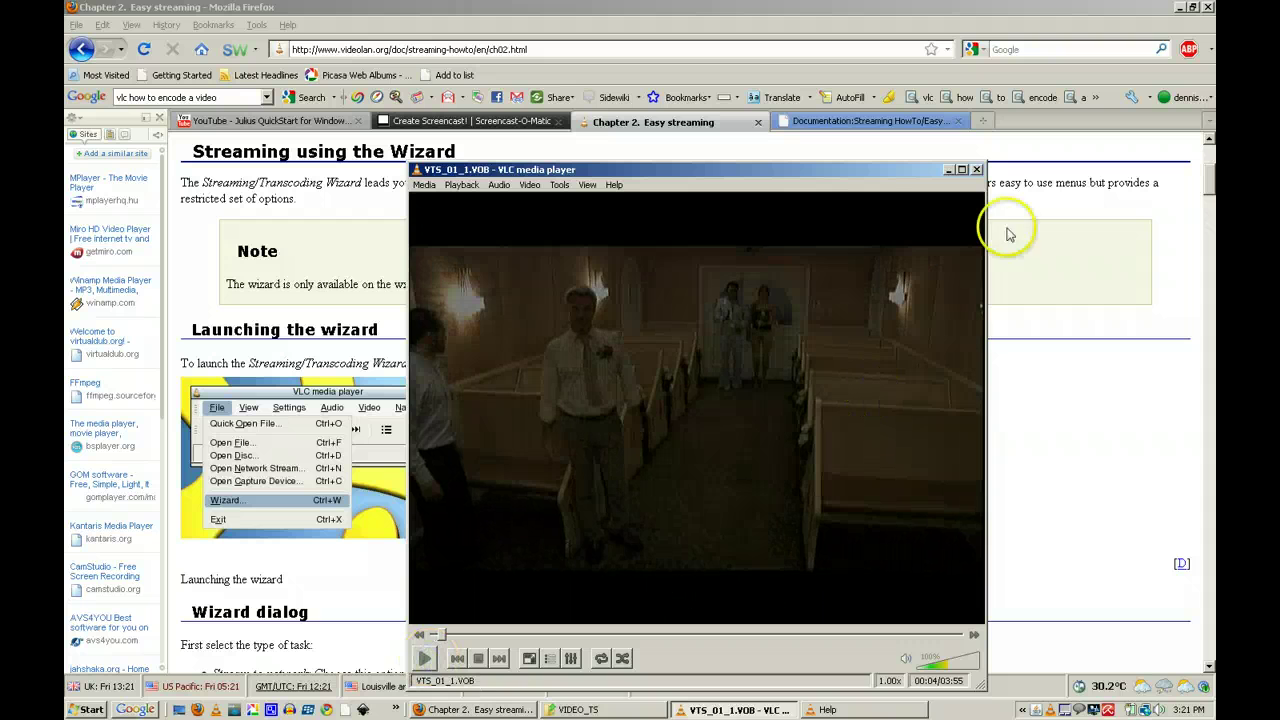
{"action": "left_click", "coordinate": [976, 169]}
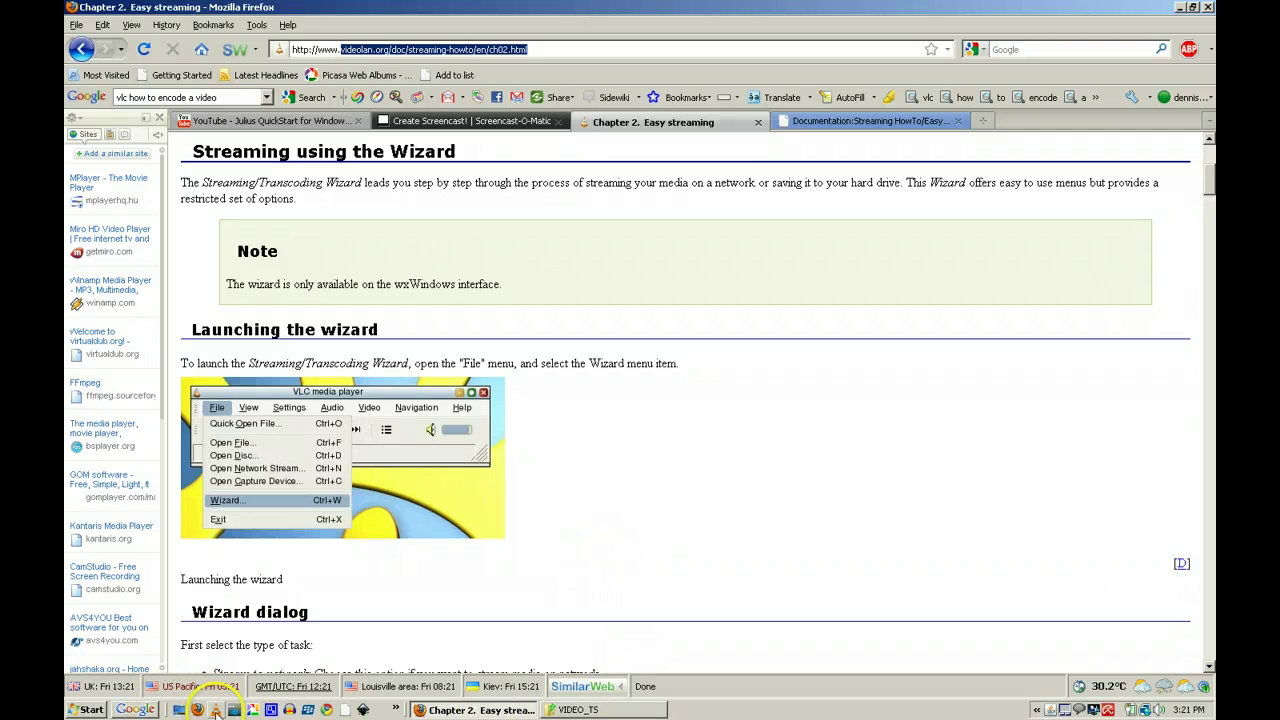
Relaunch VLC, then scroll the Firefox streaming guide down to 'Transcoding options'
{"action": "left_click", "coordinate": [214, 708]}
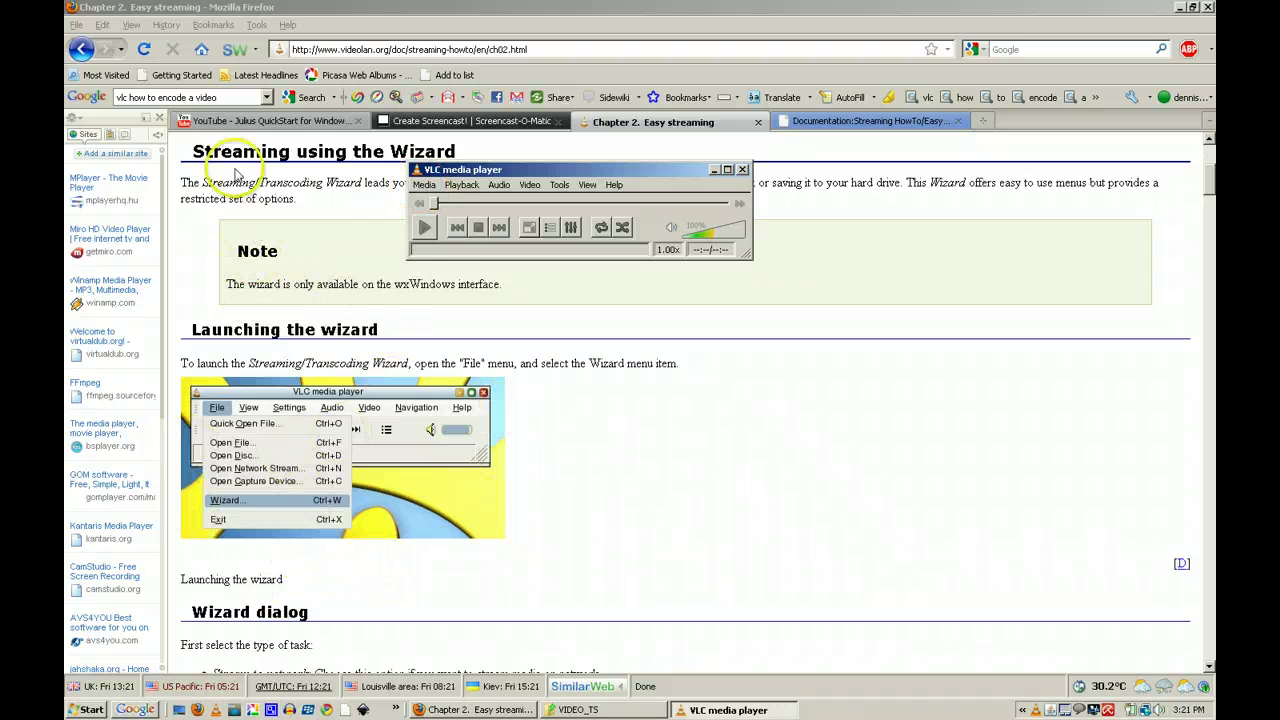
{"action": "left_click", "coordinate": [597, 470]}
{"action": "scroll", "coordinate": [597, 474], "scroll_direction": "down", "scroll_amount": 2}
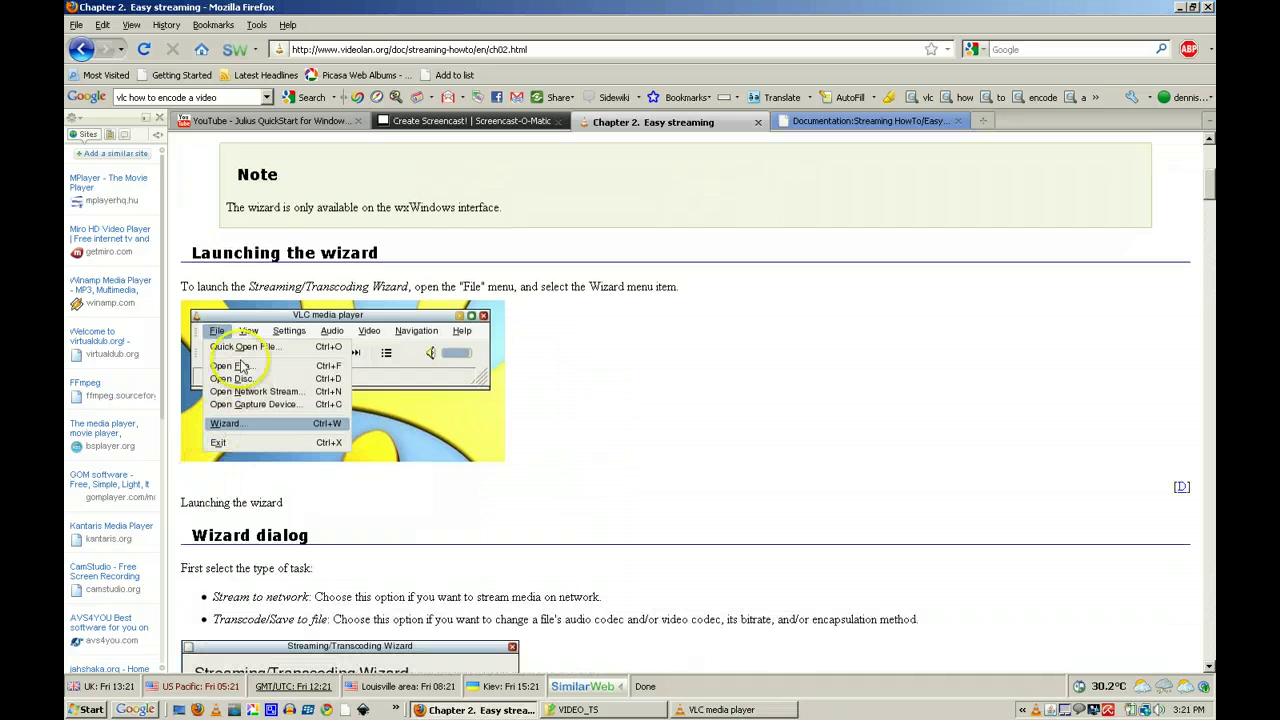
{"action": "scroll", "coordinate": [643, 470], "scroll_direction": "down", "scroll_amount": 5}
{"action": "scroll", "coordinate": [645, 472], "scroll_direction": "down", "scroll_amount": 5}
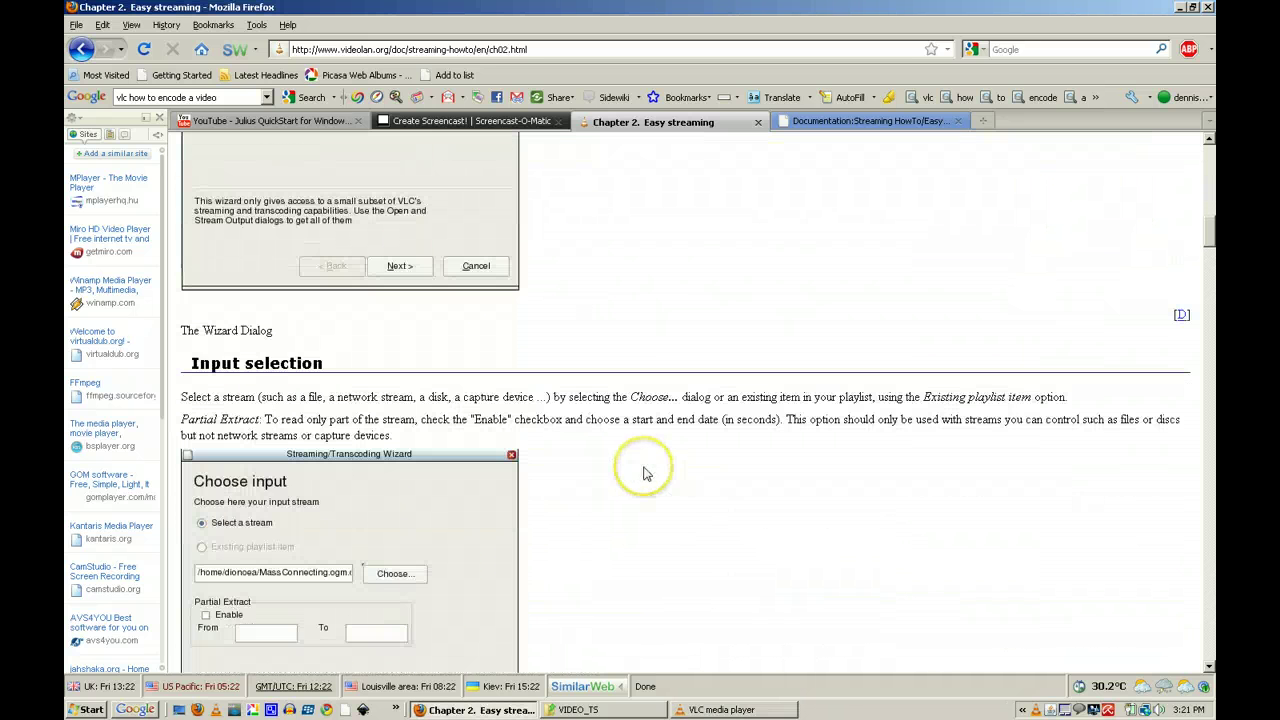
{"action": "scroll", "coordinate": [645, 473], "scroll_direction": "down", "scroll_amount": 6}
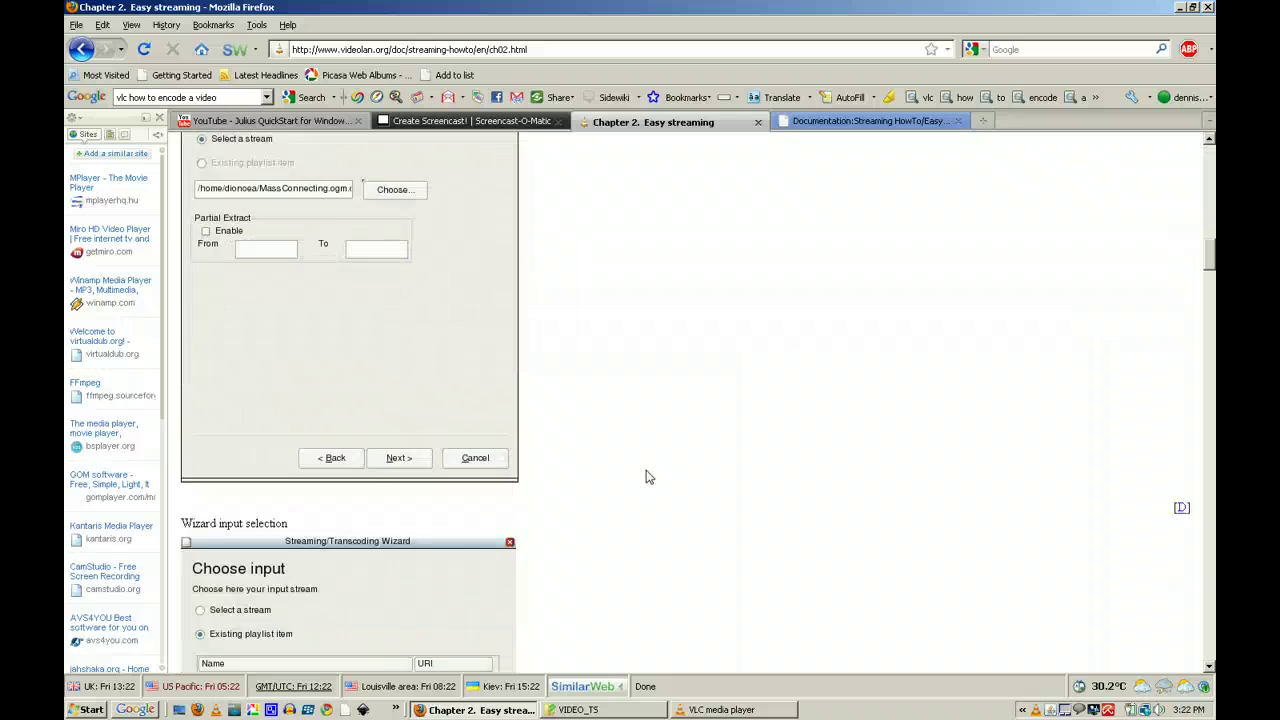
{"action": "scroll", "coordinate": [645, 477], "scroll_direction": "down", "scroll_amount": 10}
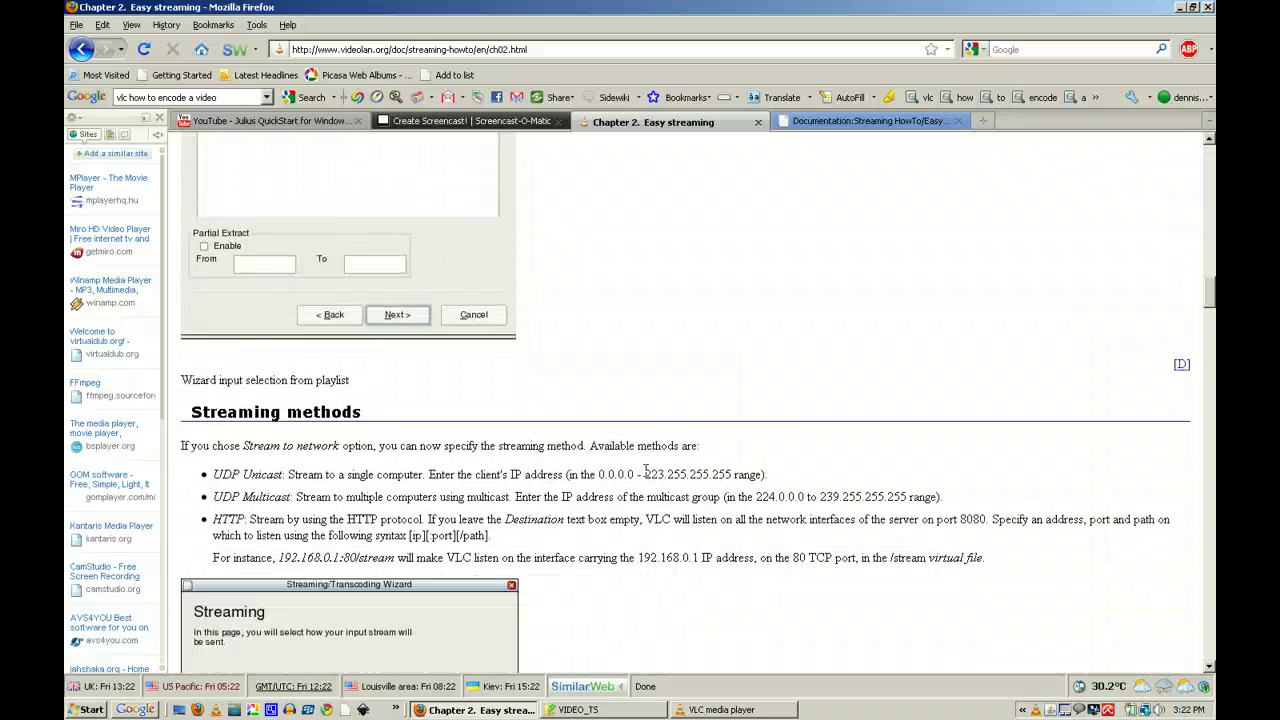
{"action": "scroll", "coordinate": [645, 478], "scroll_direction": "down", "scroll_amount": 9}
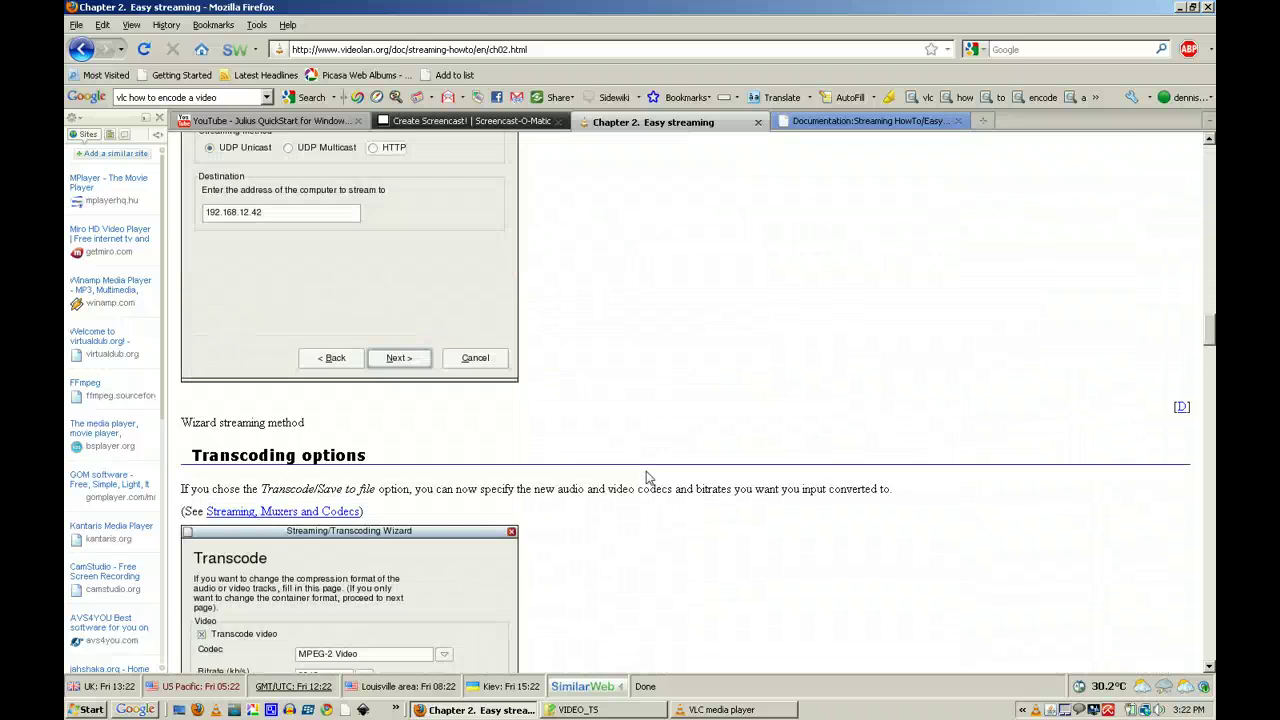
{"action": "scroll", "coordinate": [645, 478], "scroll_direction": "down", "scroll_amount": 1}
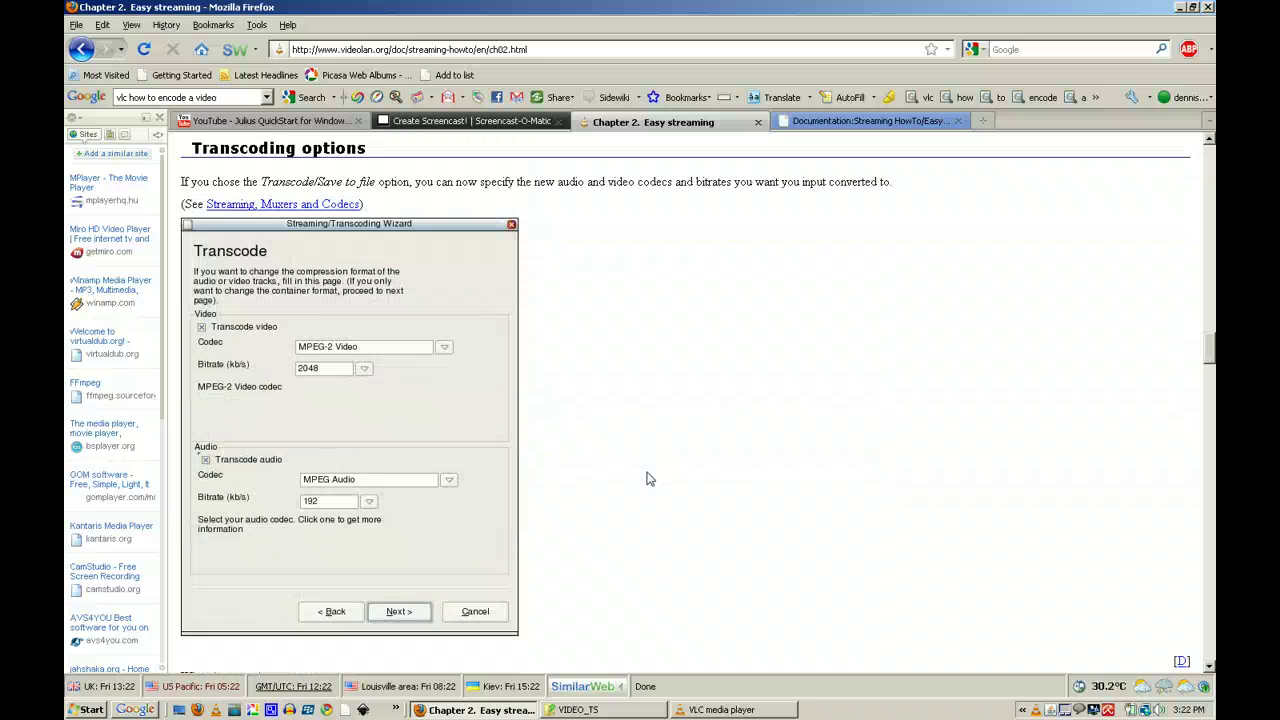
Open VLC's Media > Streaming dialog with the Disc tab selected
{"action": "left_click", "coordinate": [703, 712]}
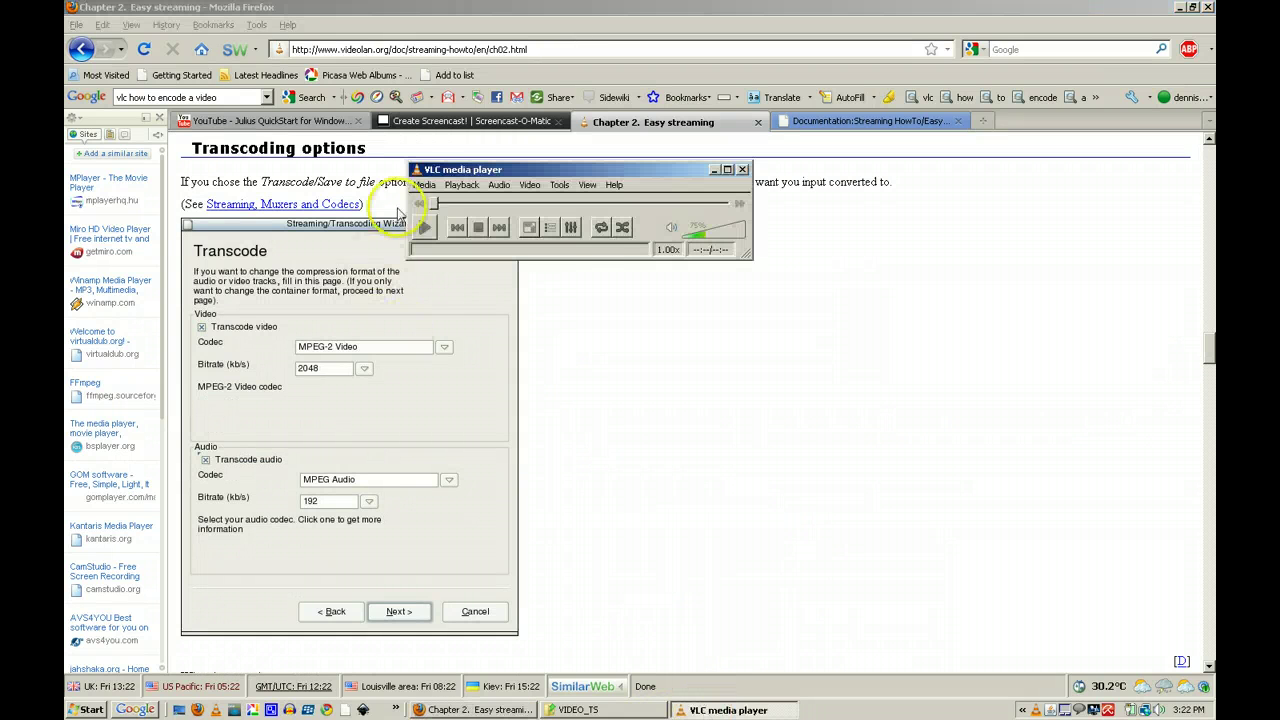
{"action": "left_click", "coordinate": [425, 186]}
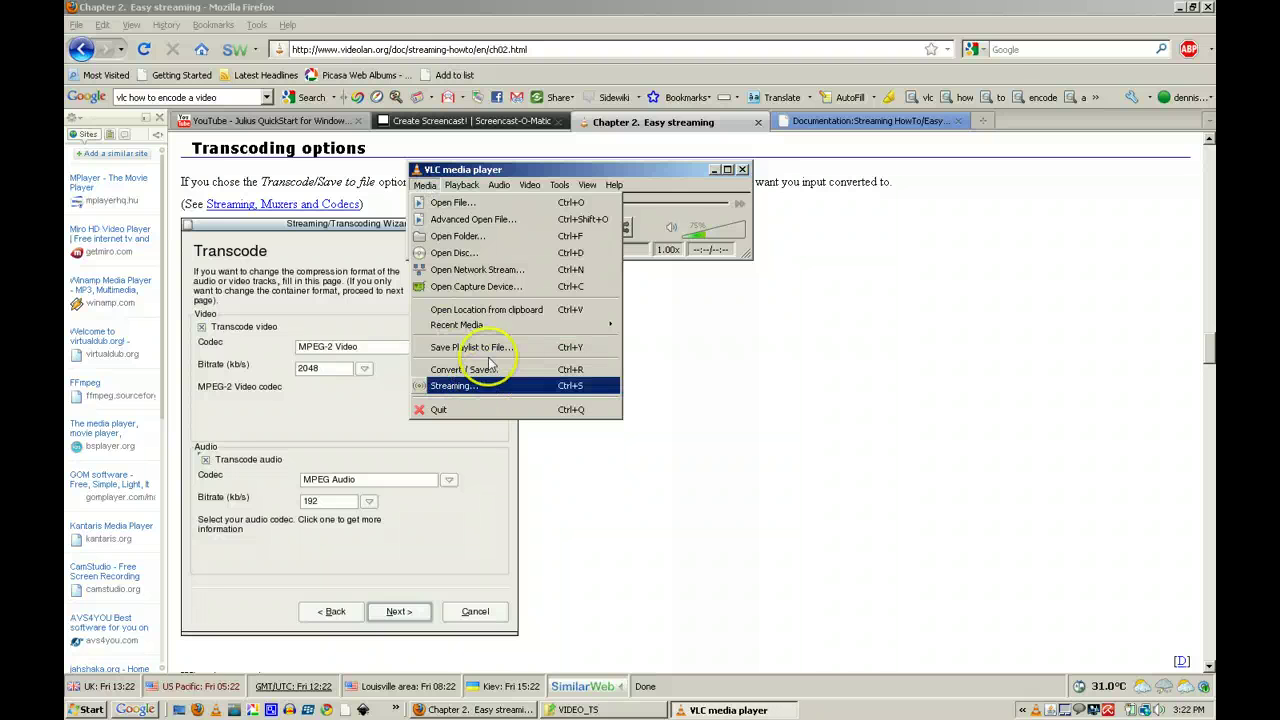
{"action": "left_click", "coordinate": [490, 357]}
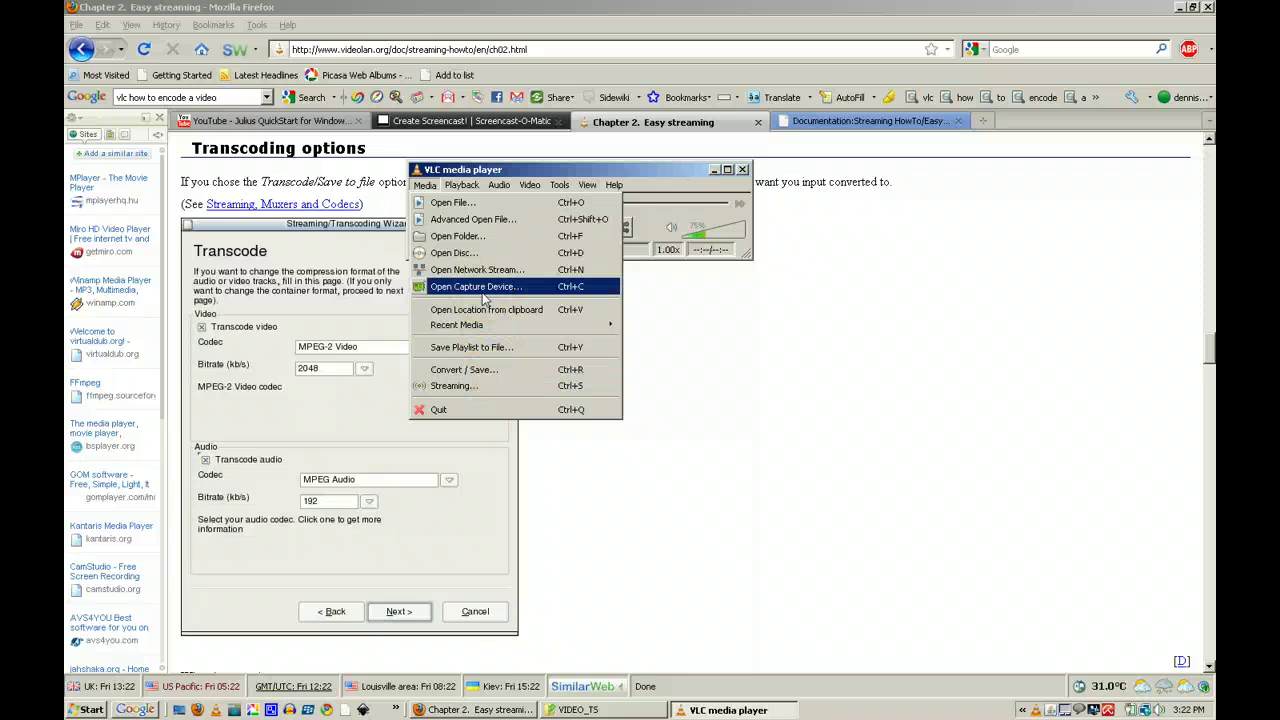
{"action": "left_click", "coordinate": [492, 390]}
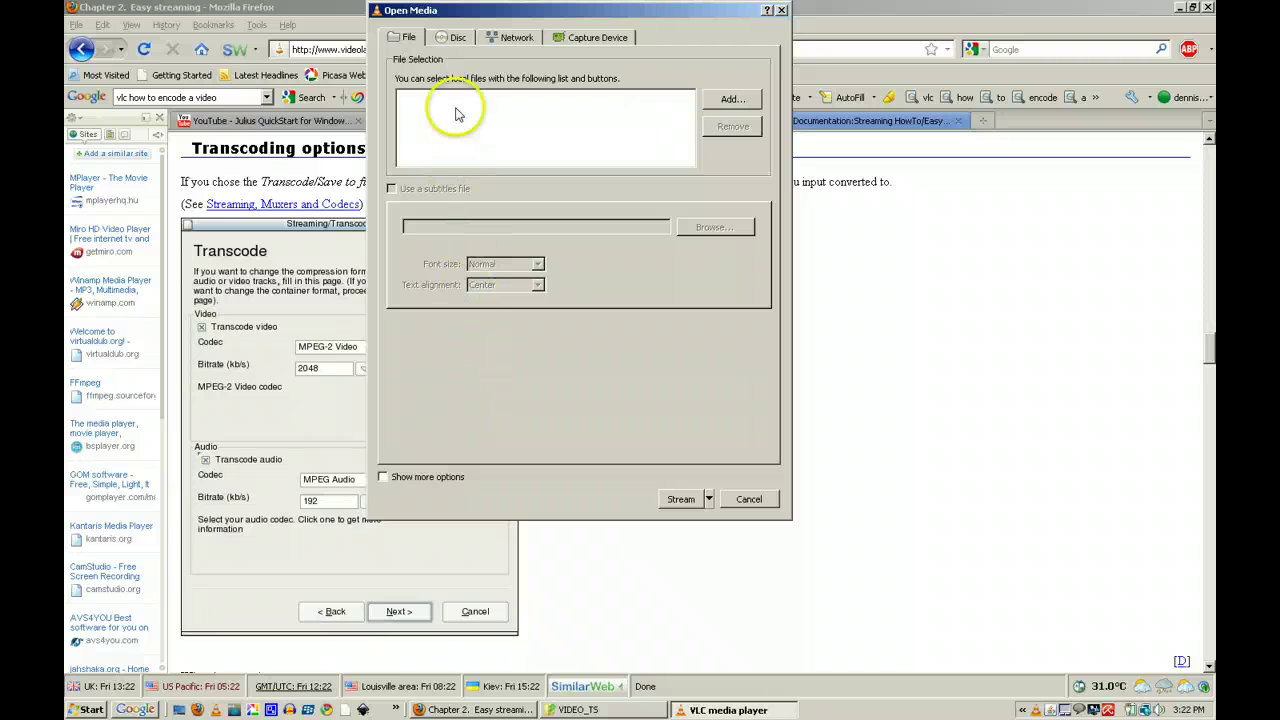
{"action": "left_click", "coordinate": [452, 37]}
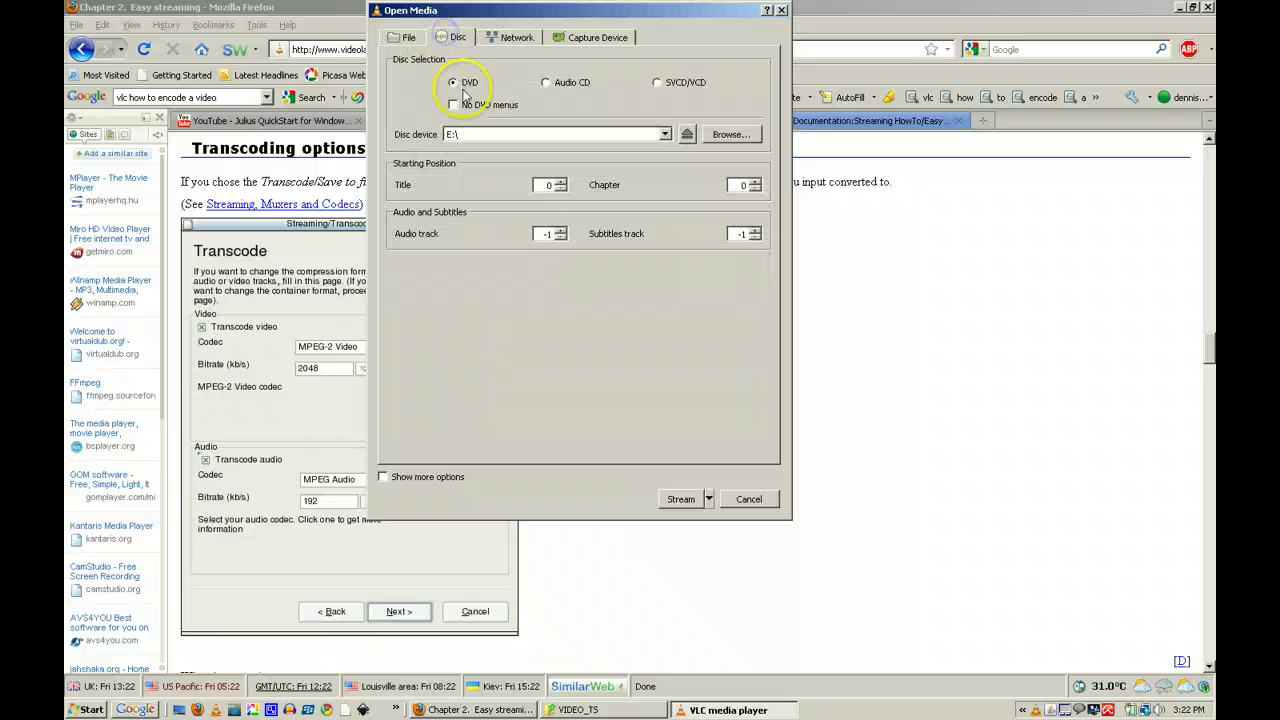
Browse into DVD RW Drive (E:) and choose VIDEO_TS as the disc folder
{"action": "left_click", "coordinate": [727, 136]}
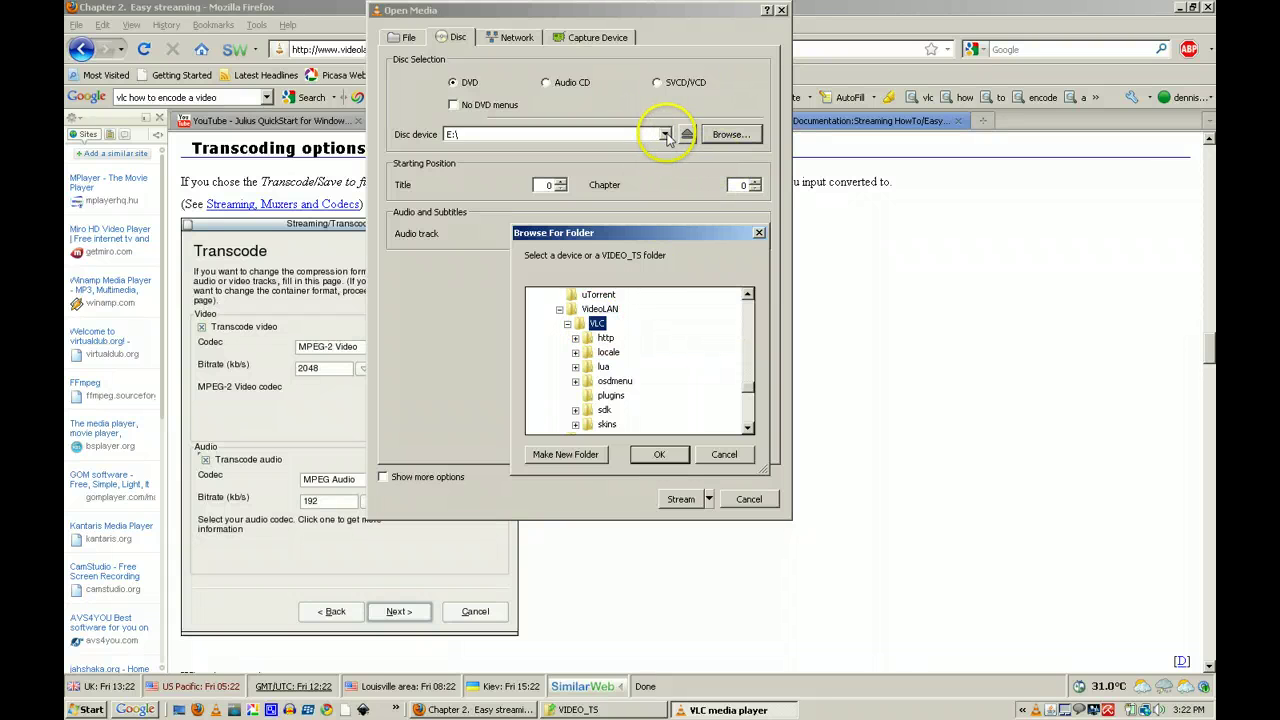
{"action": "mouse_move", "coordinate": [749, 386]}
{"action": "left_mouse_down"}
{"action": "mouse_move", "coordinate": [748, 308]}
{"action": "mouse_move", "coordinate": [754, 427]}
{"action": "mouse_move", "coordinate": [748, 410]}
{"action": "left_mouse_up"}
{"action": "double_click", "coordinate": [605, 310]}
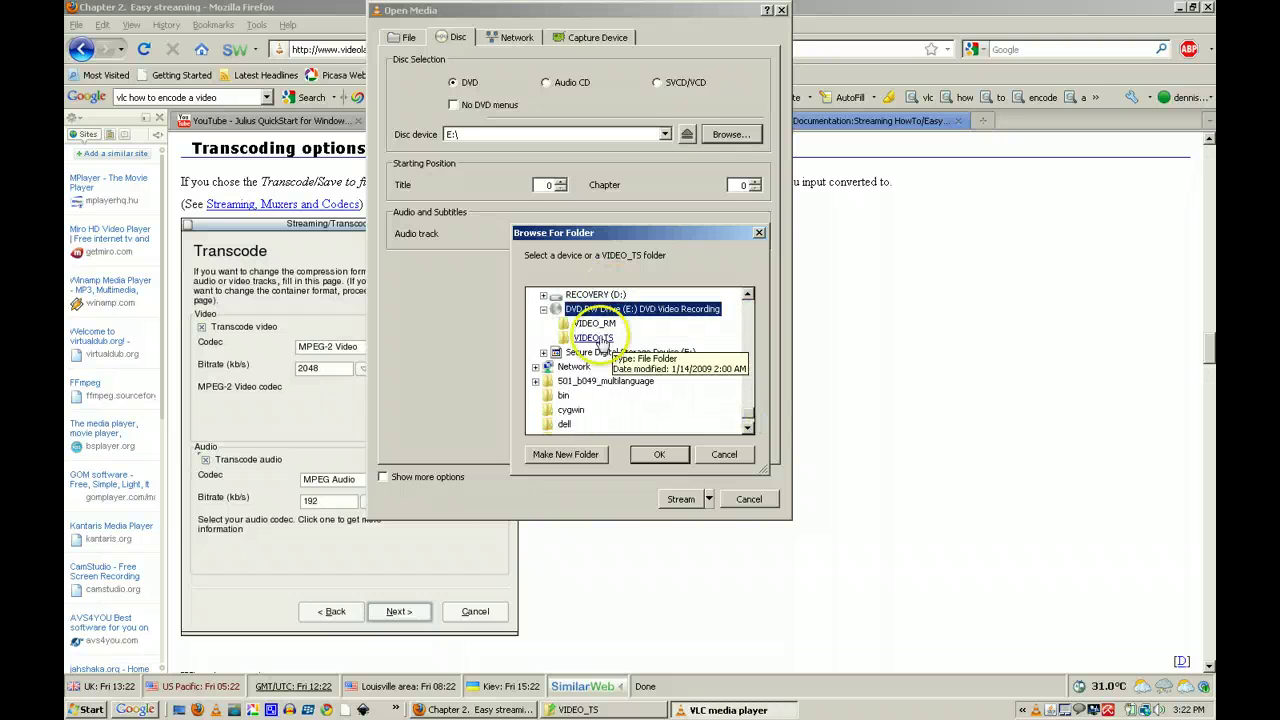
{"action": "left_click", "coordinate": [596, 338]}
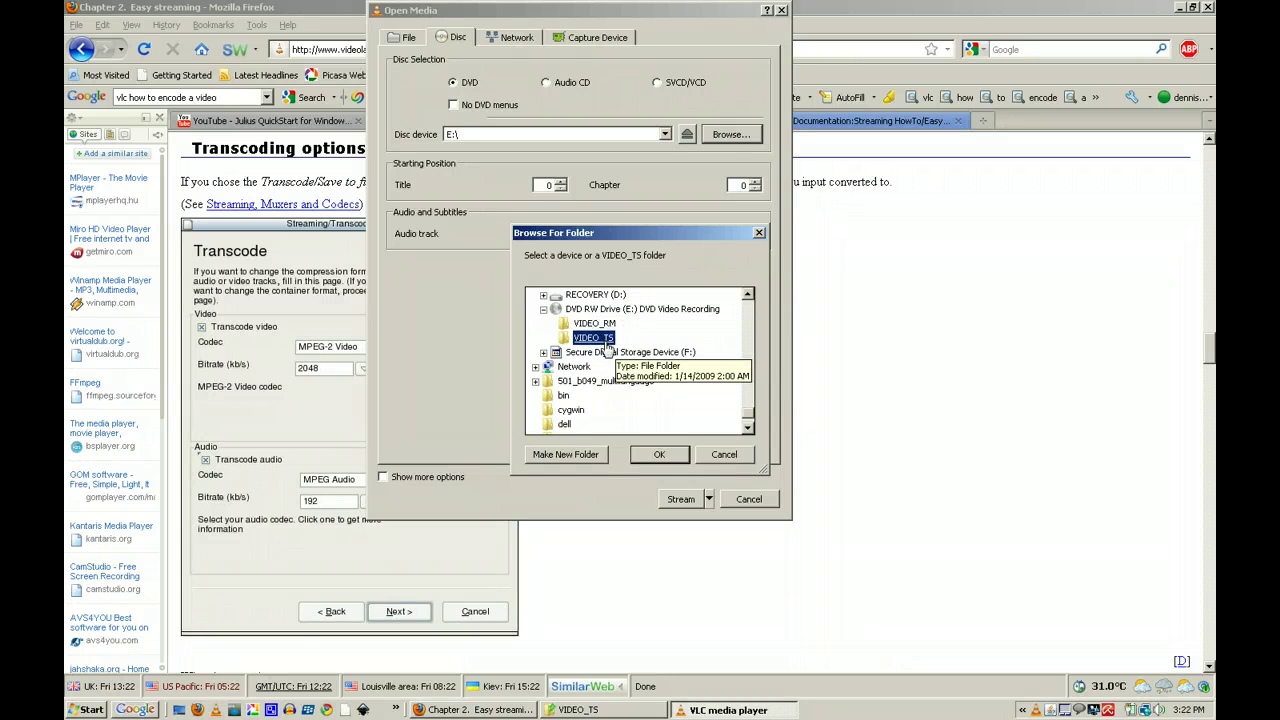
{"action": "left_click", "coordinate": [656, 456]}
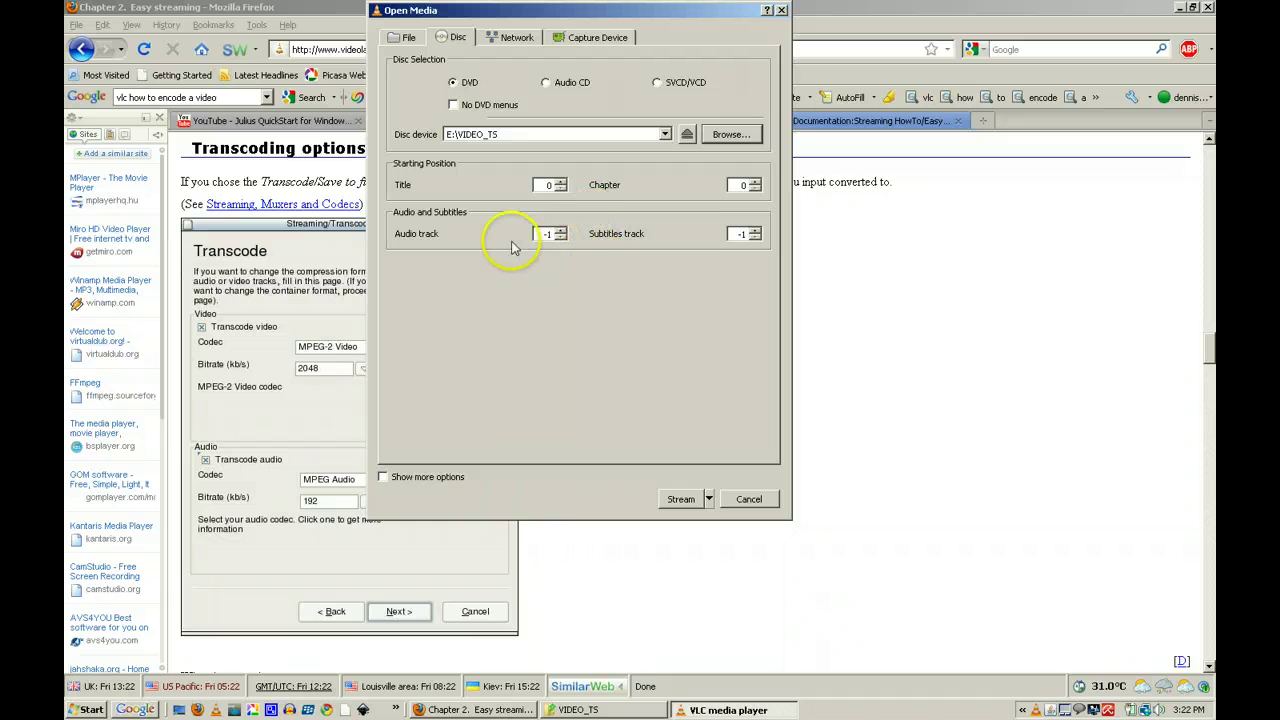
Set the audio track to 0, adjust the subtitle track, and show more options on the File tab
{"action": "left_click", "coordinate": [560, 231]}
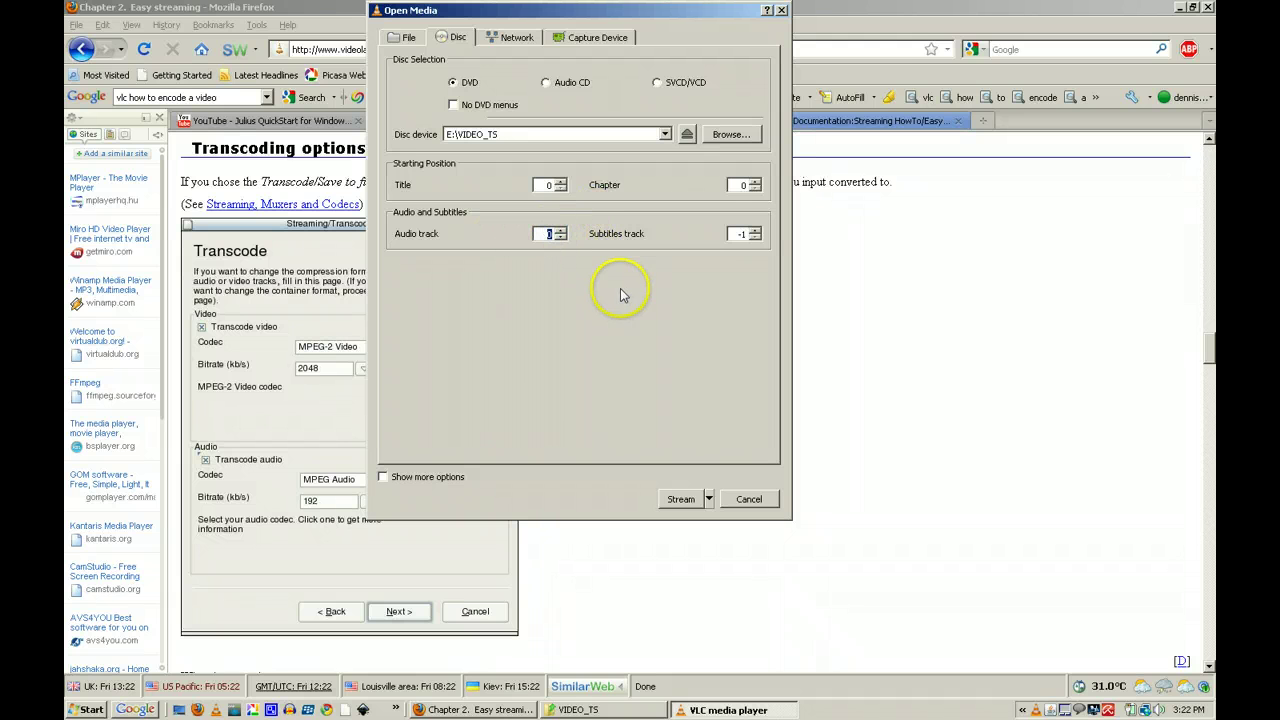
{"action": "left_click", "coordinate": [756, 231]}
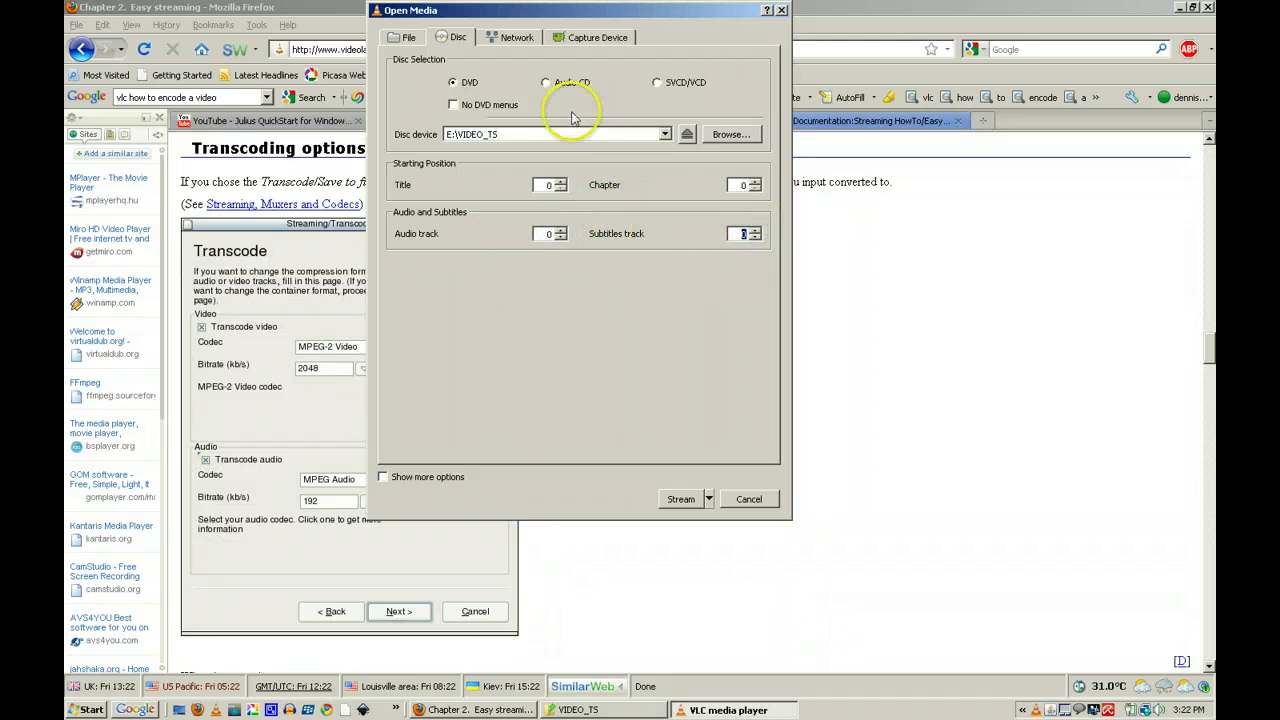
{"action": "left_click", "coordinate": [405, 38]}
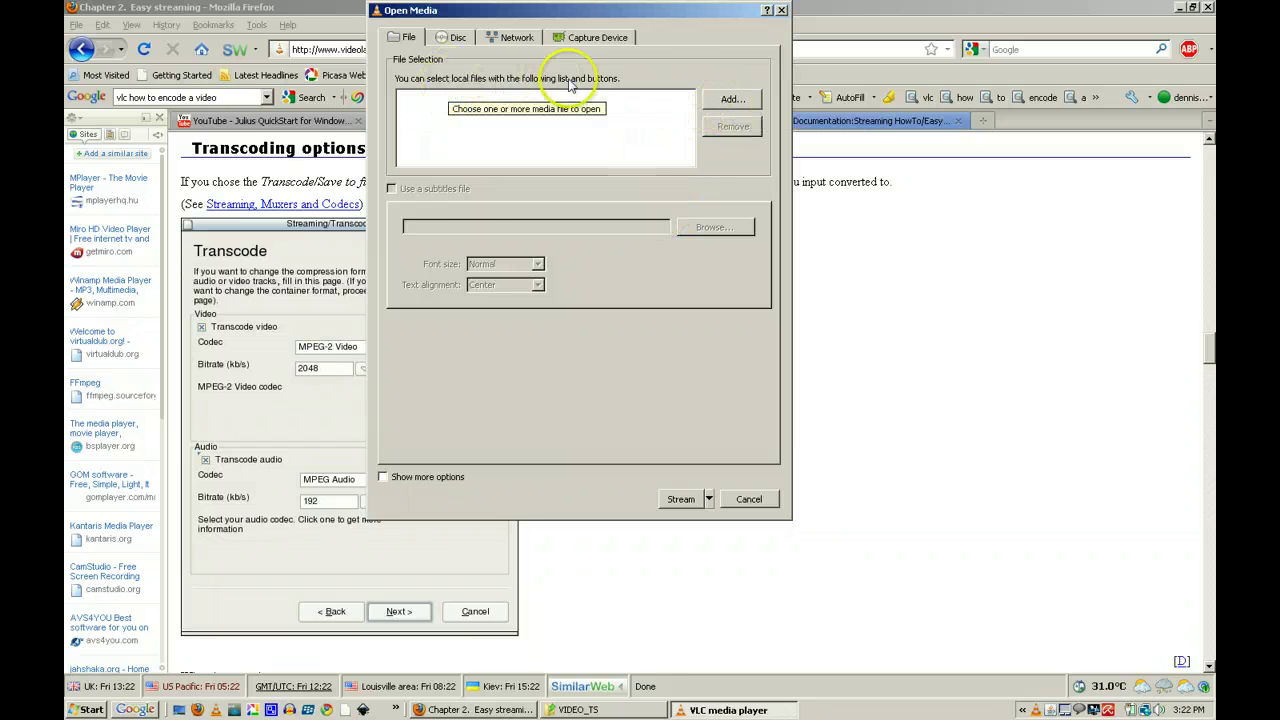
{"action": "left_click", "coordinate": [445, 477]}
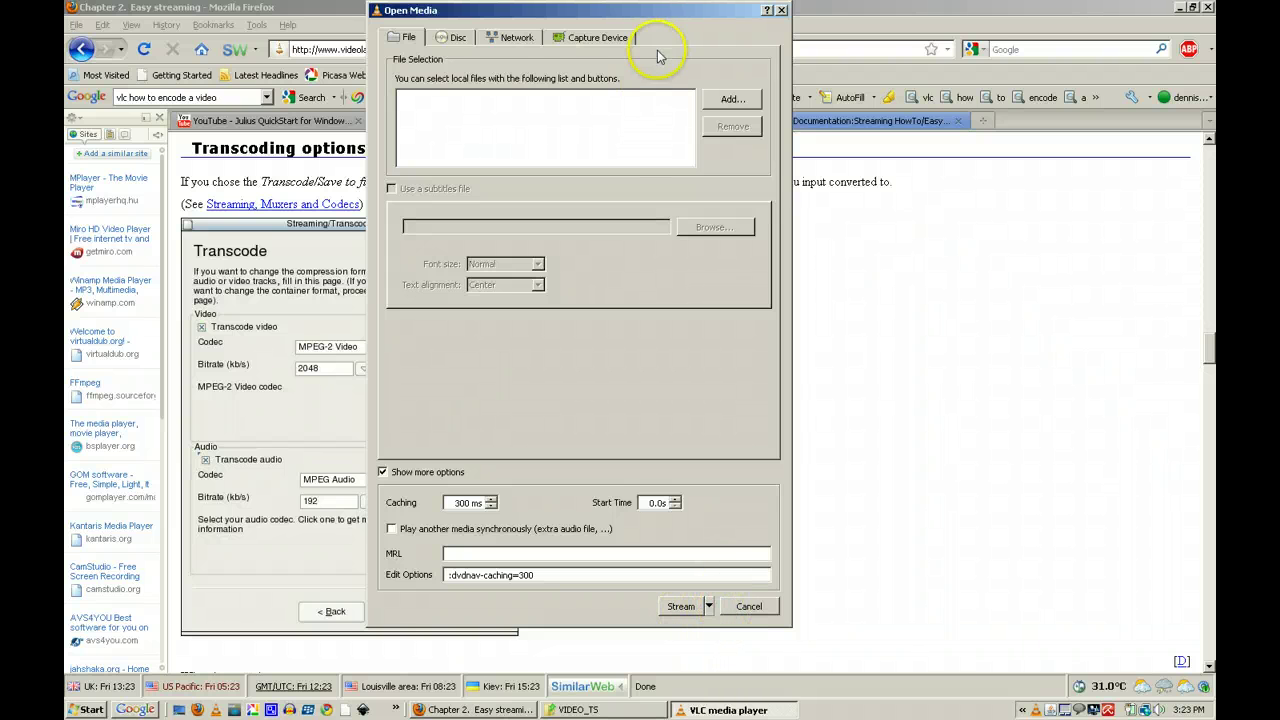
Add VTS_01_1.VOB as a file source
{"action": "left_click", "coordinate": [724, 104]}
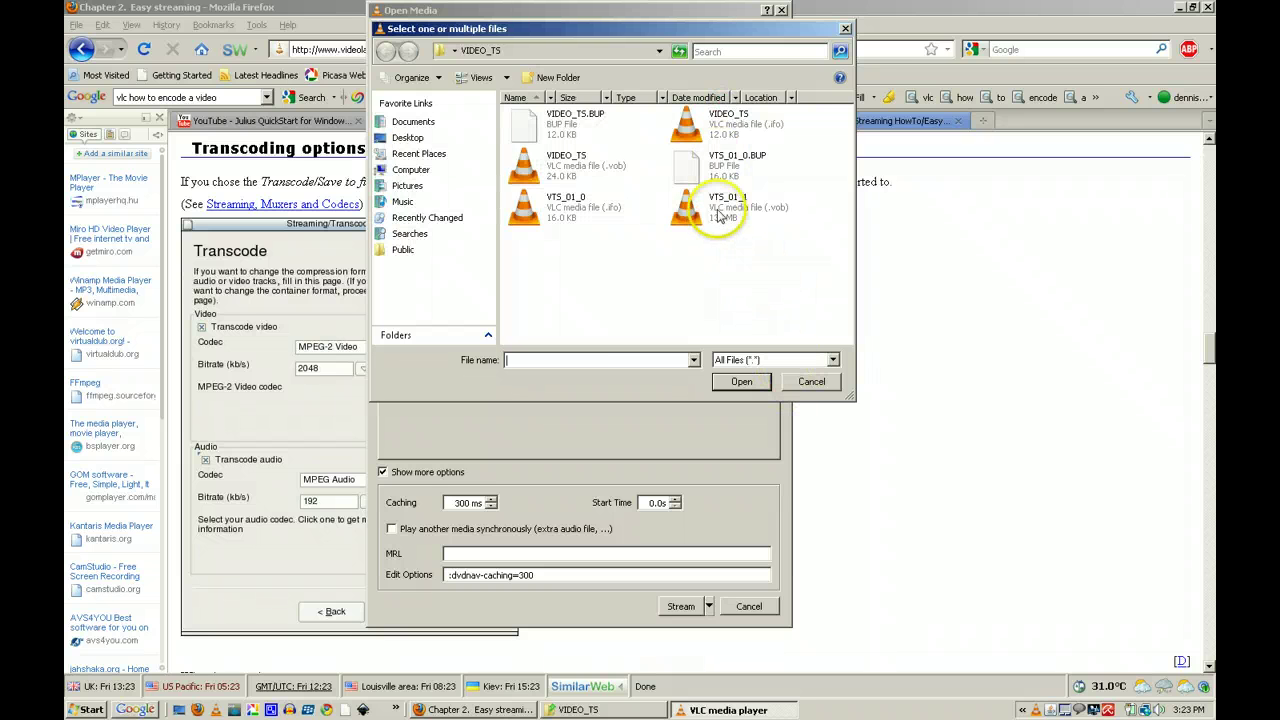
{"action": "left_click", "coordinate": [729, 212]}
{"action": "left_click", "coordinate": [745, 380]}
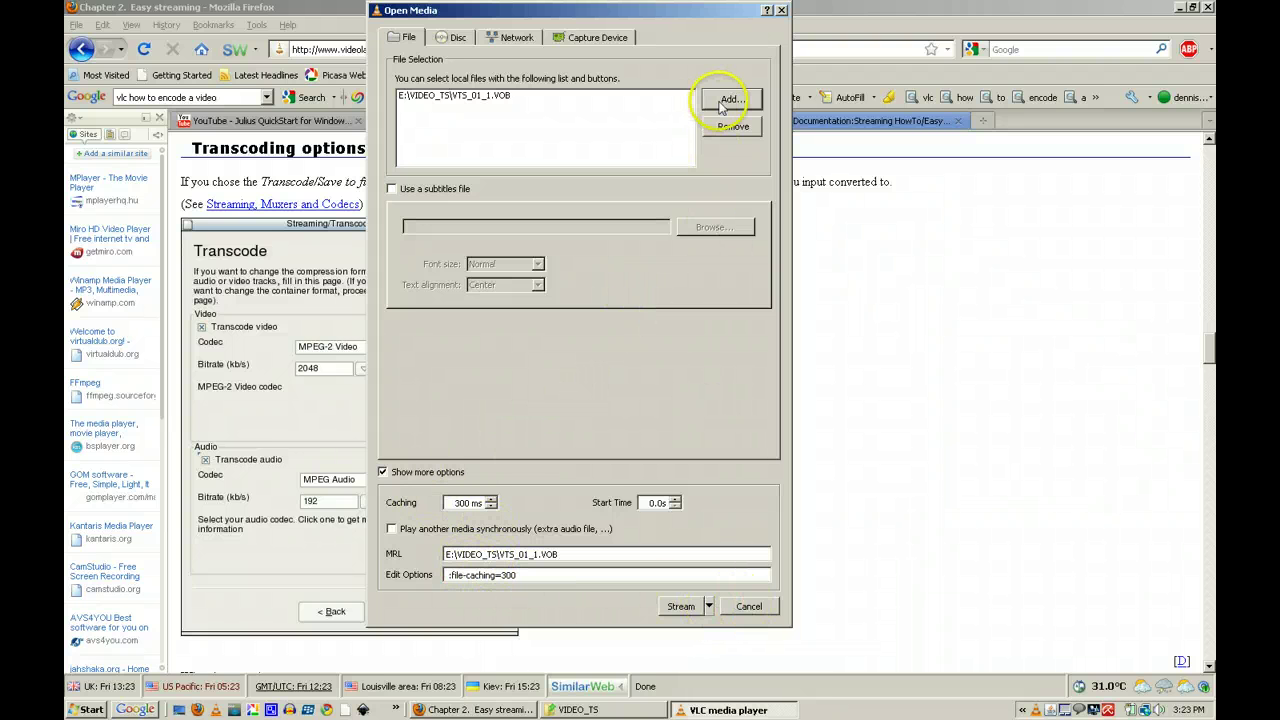
Return to the DVD source dvd://E:\VIDEO_TS and open the Stream button's dropdown
{"action": "left_click", "coordinate": [458, 40]}
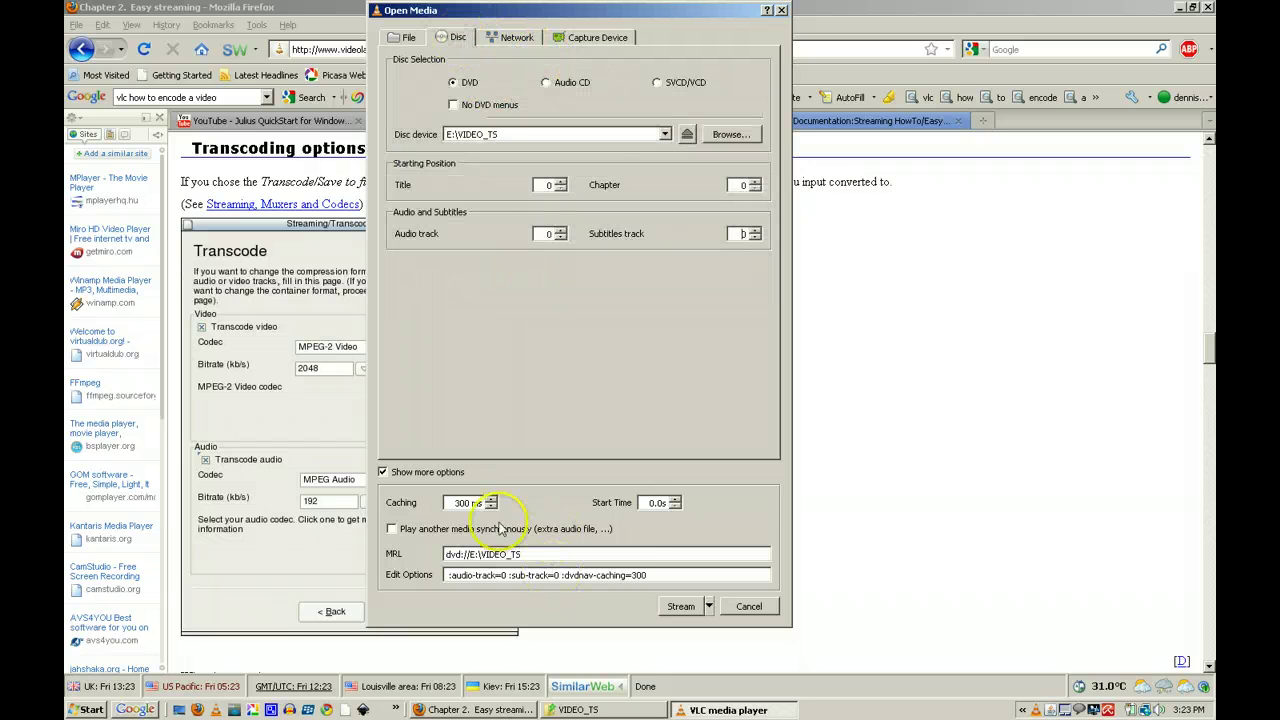
{"action": "left_click", "coordinate": [510, 40]}
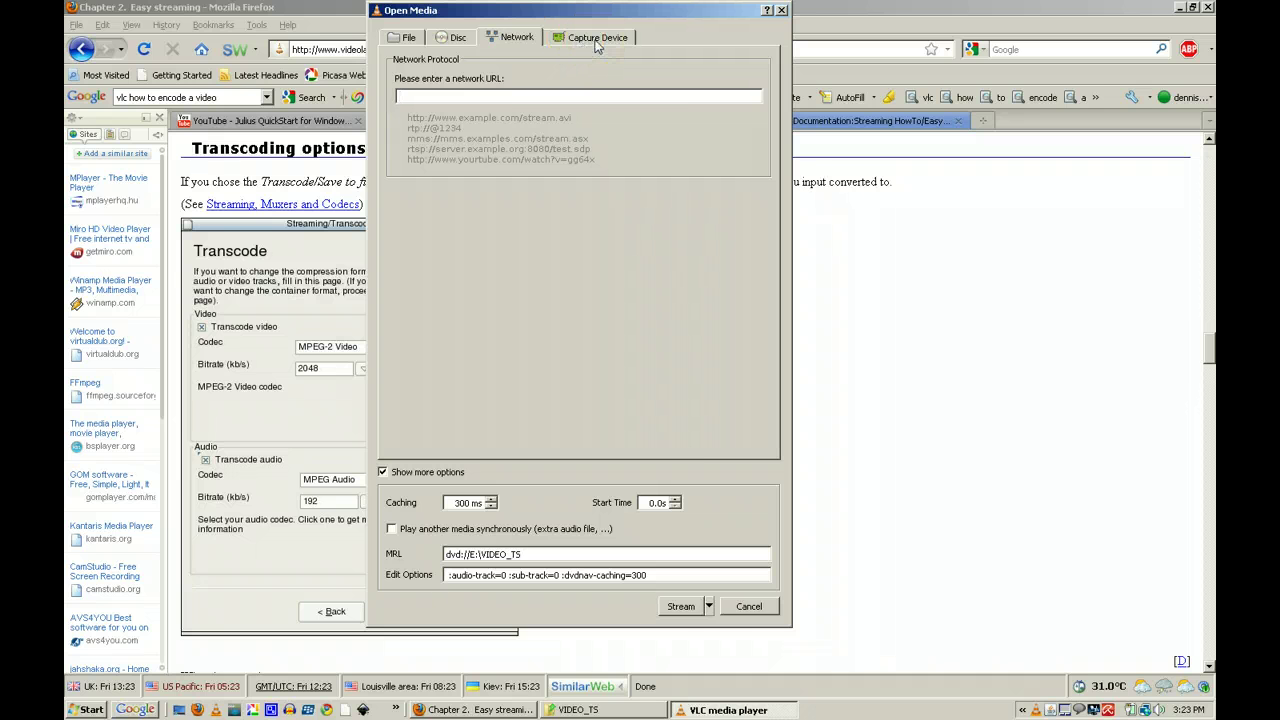
{"action": "left_click", "coordinate": [709, 606]}
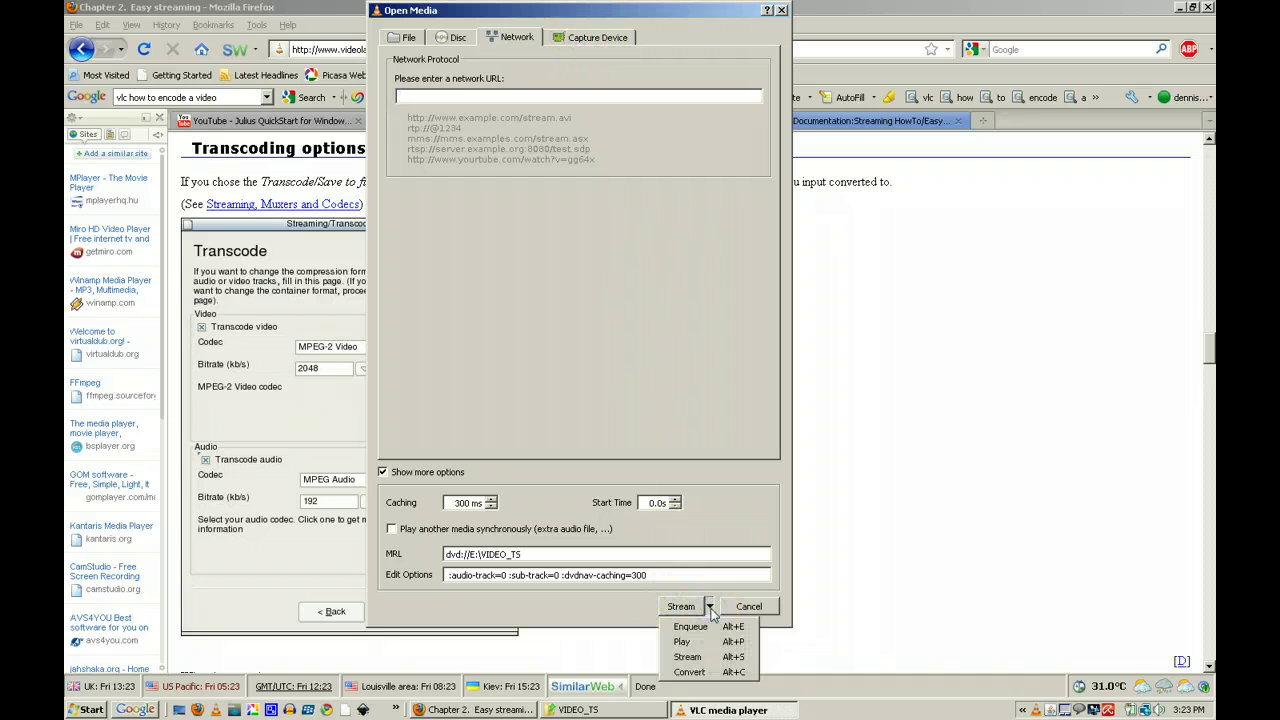
Choose Convert, keep the H.264 + AAC (MP4) profile, and enter test.mp4 as the output name
{"action": "left_click", "coordinate": [711, 673]}
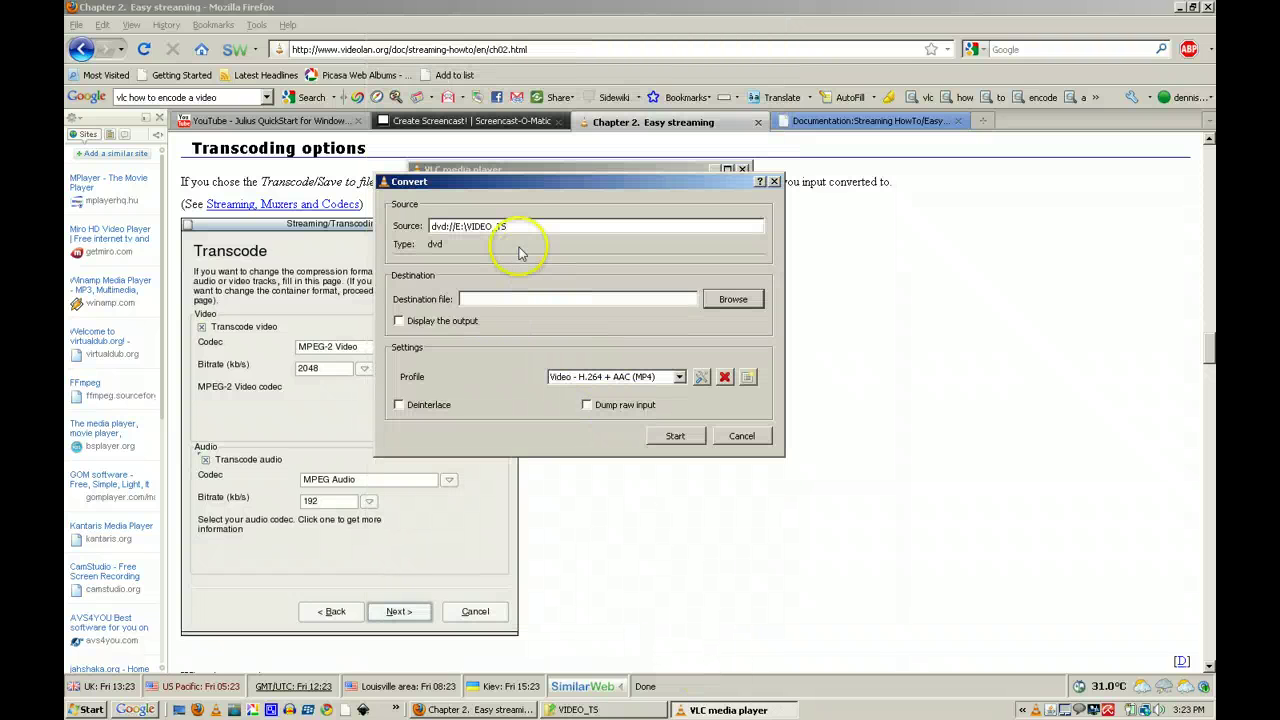
{"action": "left_click", "coordinate": [461, 299]}
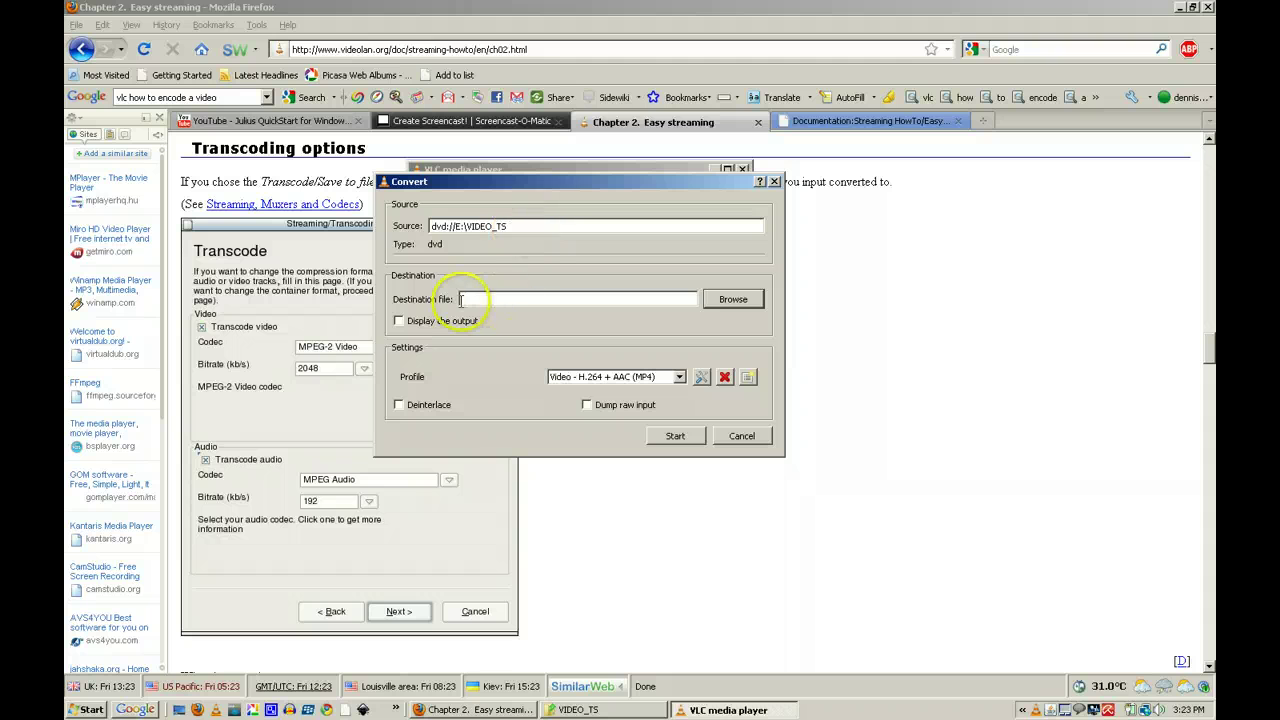
{"action": "left_click", "coordinate": [717, 300]}
{"action": "type", "text": "test.mp4"}
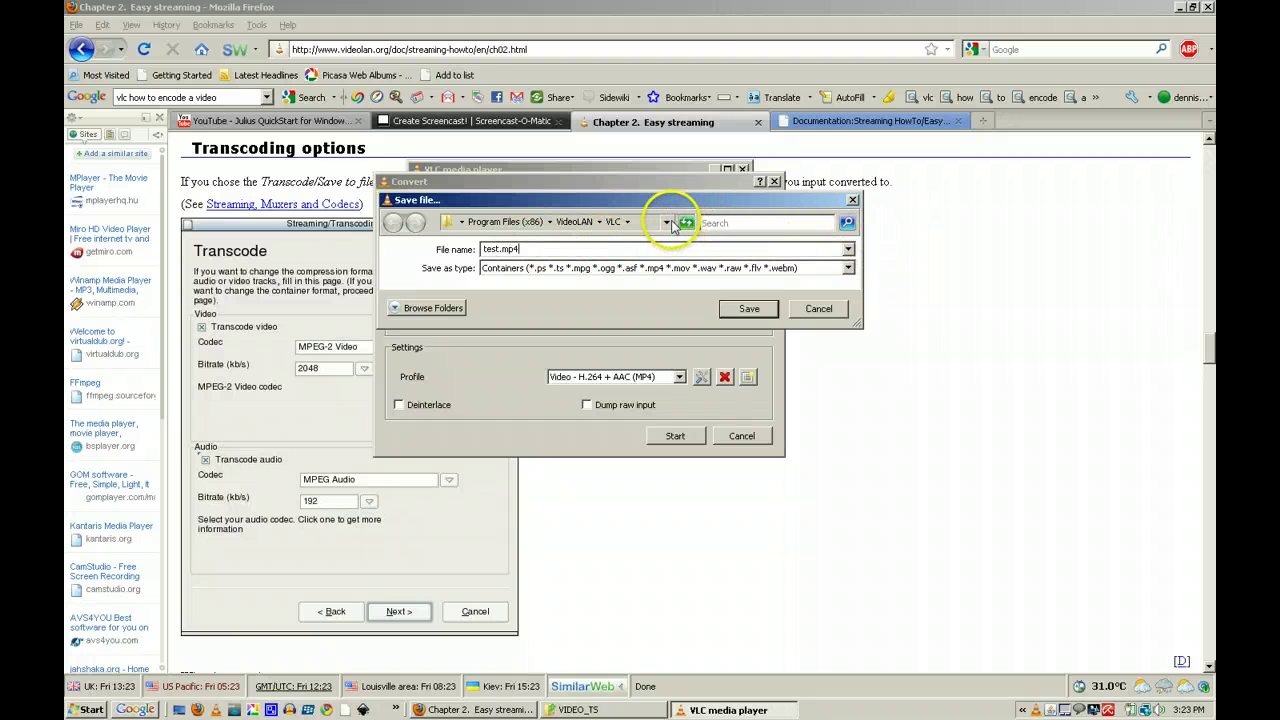
Save test.mp4 to the user's Desktop folder and start the conversion
{"action": "left_click", "coordinate": [667, 223]}
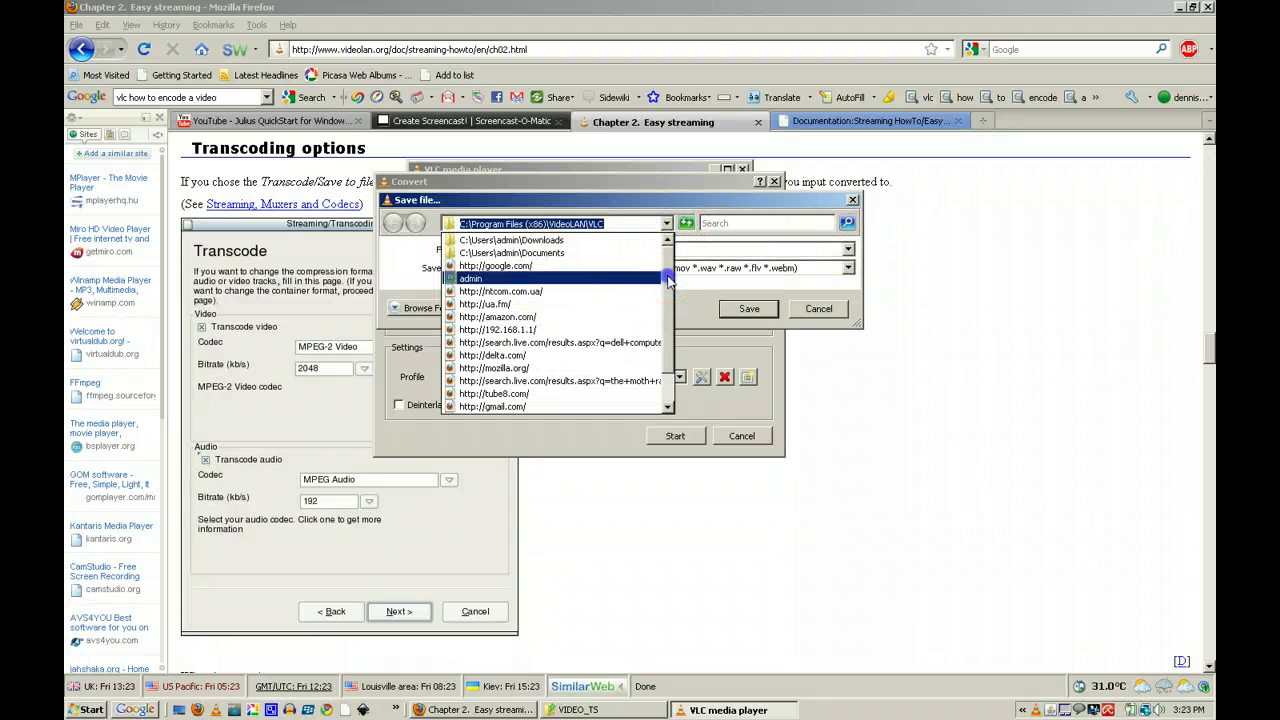
{"action": "left_click", "coordinate": [672, 321]}
{"action": "scroll", "coordinate": [679, 305], "scroll_direction": "up", "scroll_amount": 3}
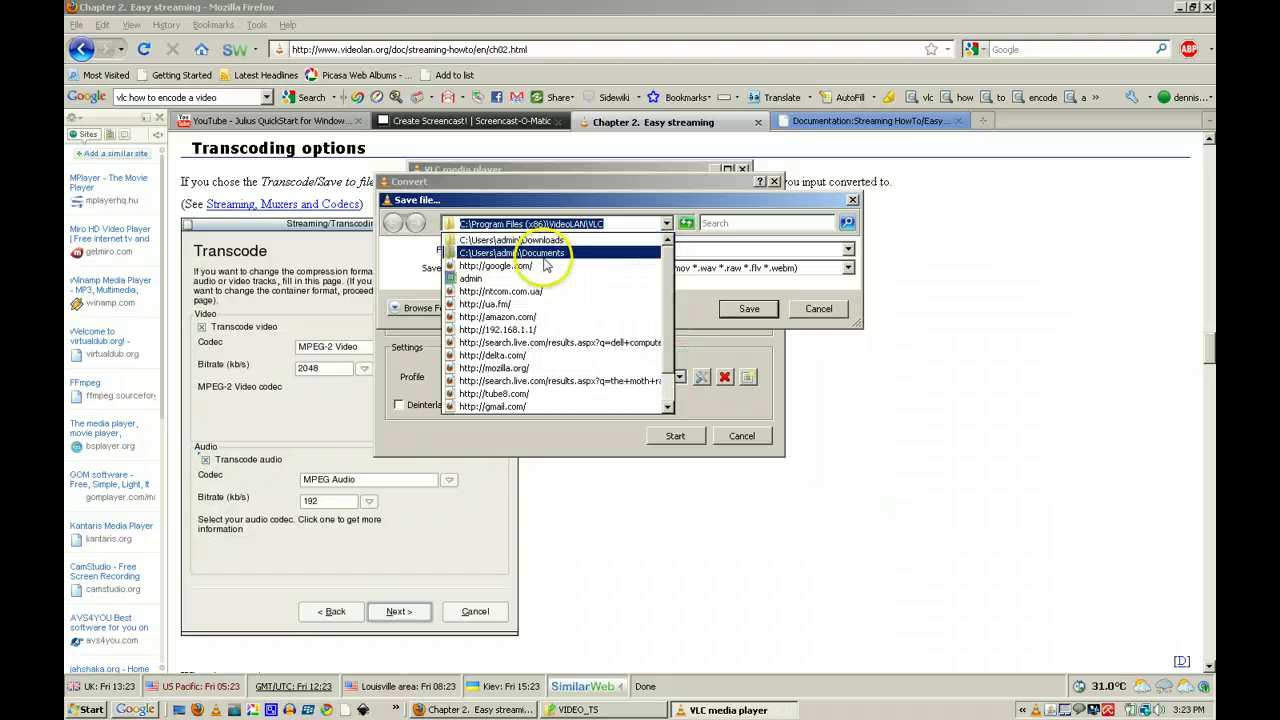
{"action": "left_click", "coordinate": [476, 279]}
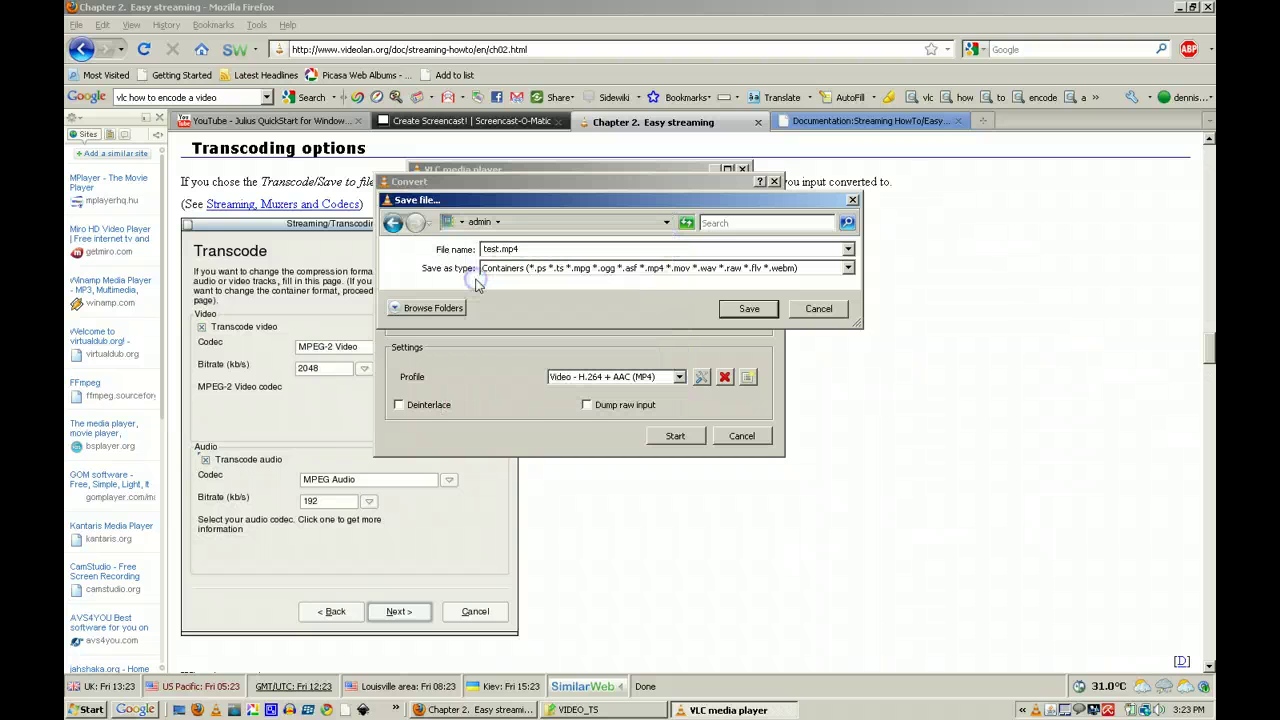
{"action": "left_click", "coordinate": [497, 222]}
{"action": "left_click", "coordinate": [518, 256]}
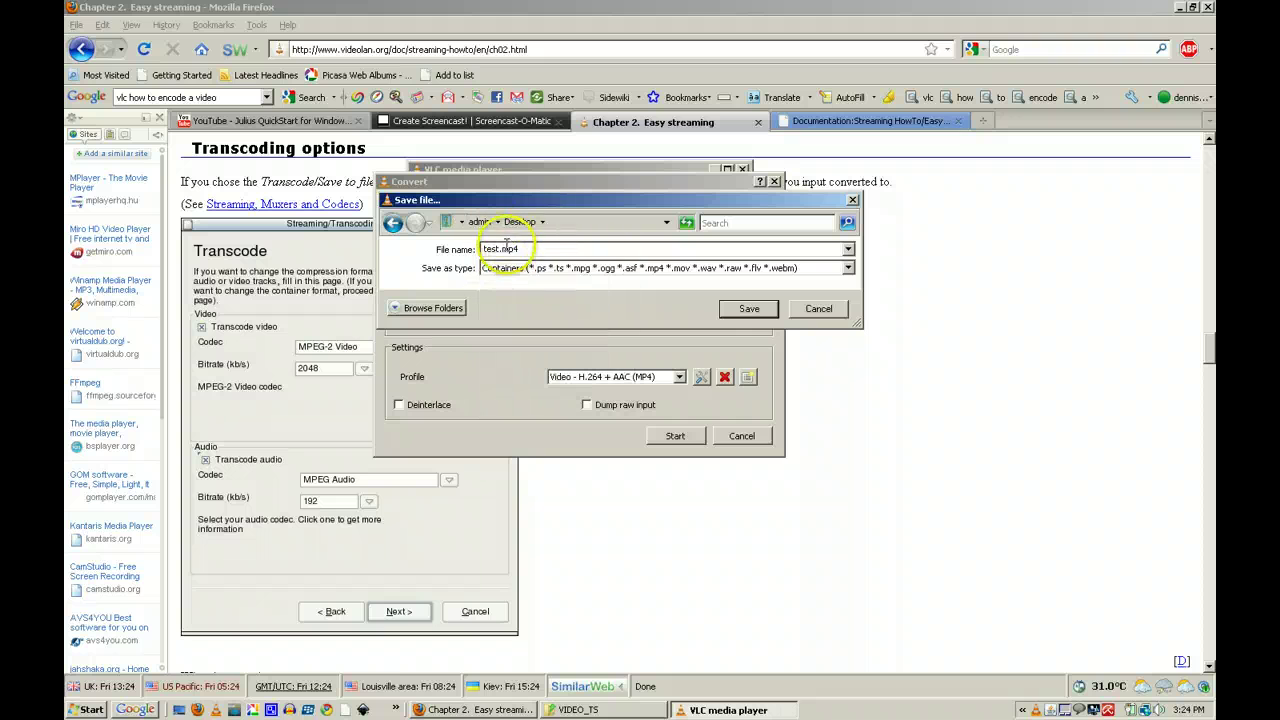
{"action": "left_click", "coordinate": [748, 303]}
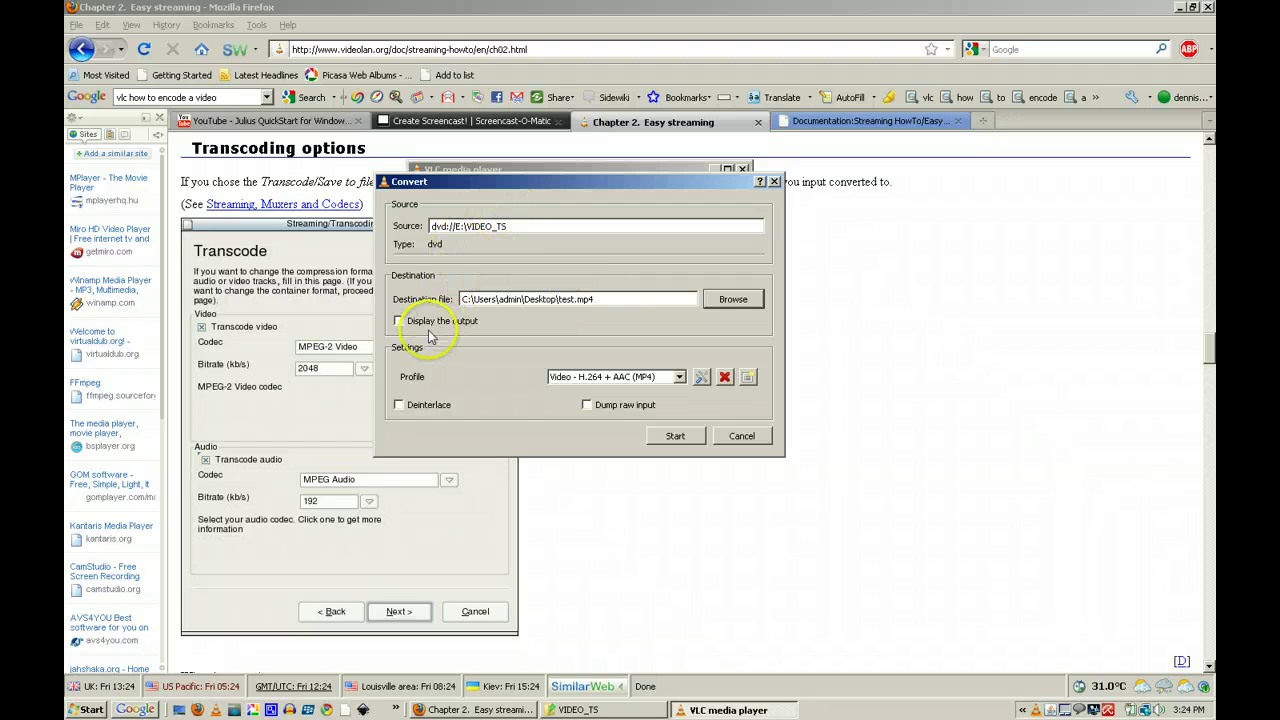
{"action": "left_click", "coordinate": [675, 436]}
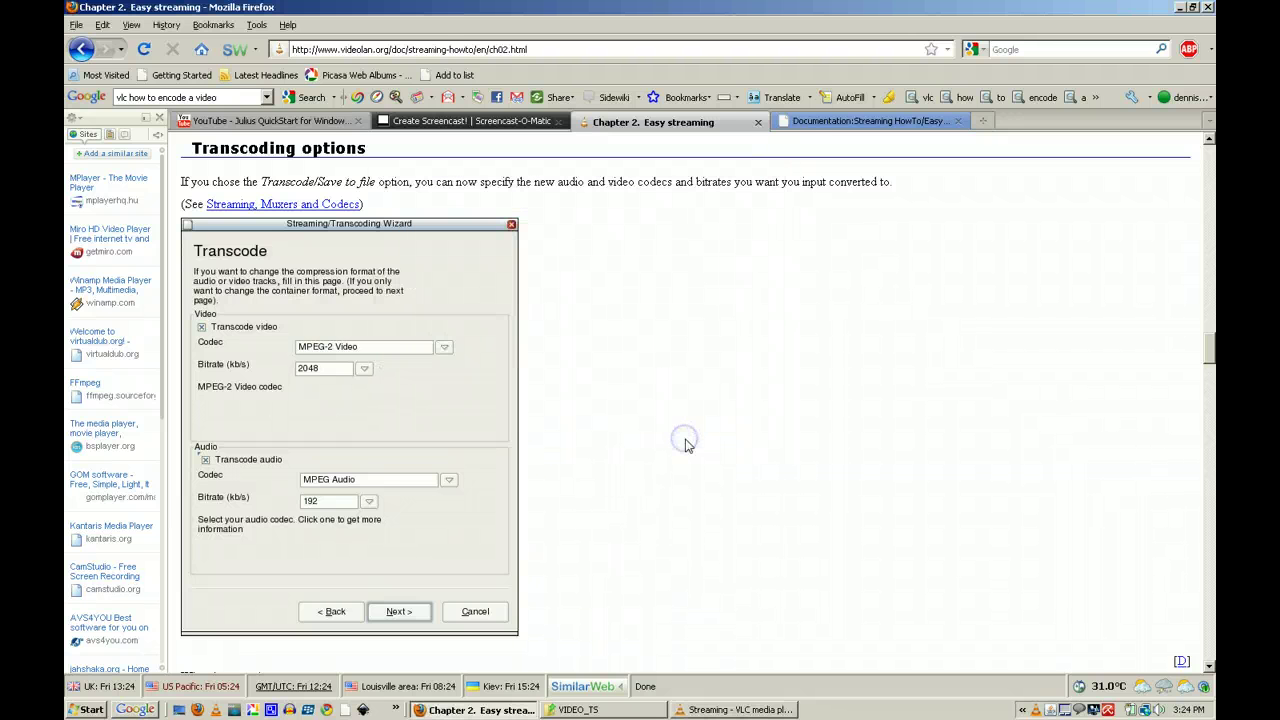
Check the Streaming VLC window's 00:00 counter, then scroll the Firefox guide back to the top
{"action": "left_click", "coordinate": [740, 709]}
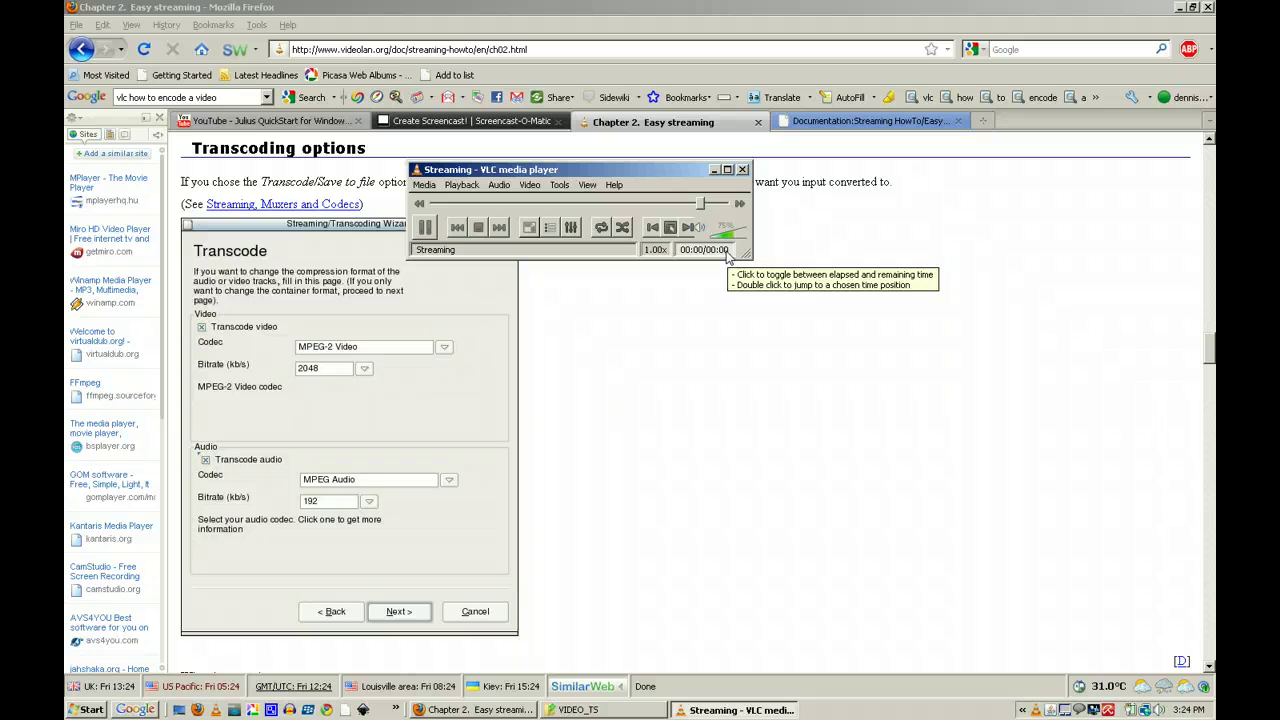
{"action": "left_click", "coordinate": [765, 395]}
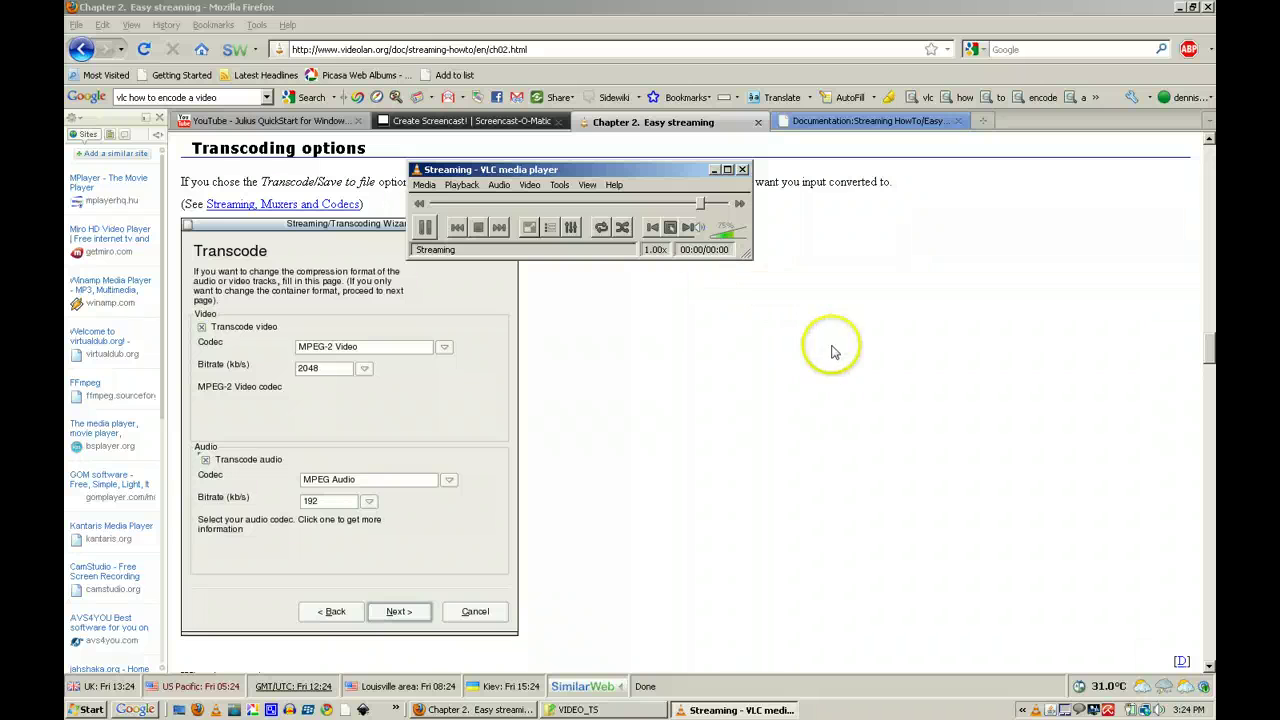
{"action": "scroll", "coordinate": [765, 398], "scroll_direction": "up", "scroll_amount": 10}
{"action": "scroll", "coordinate": [763, 400], "scroll_direction": "up", "scroll_amount": 15}
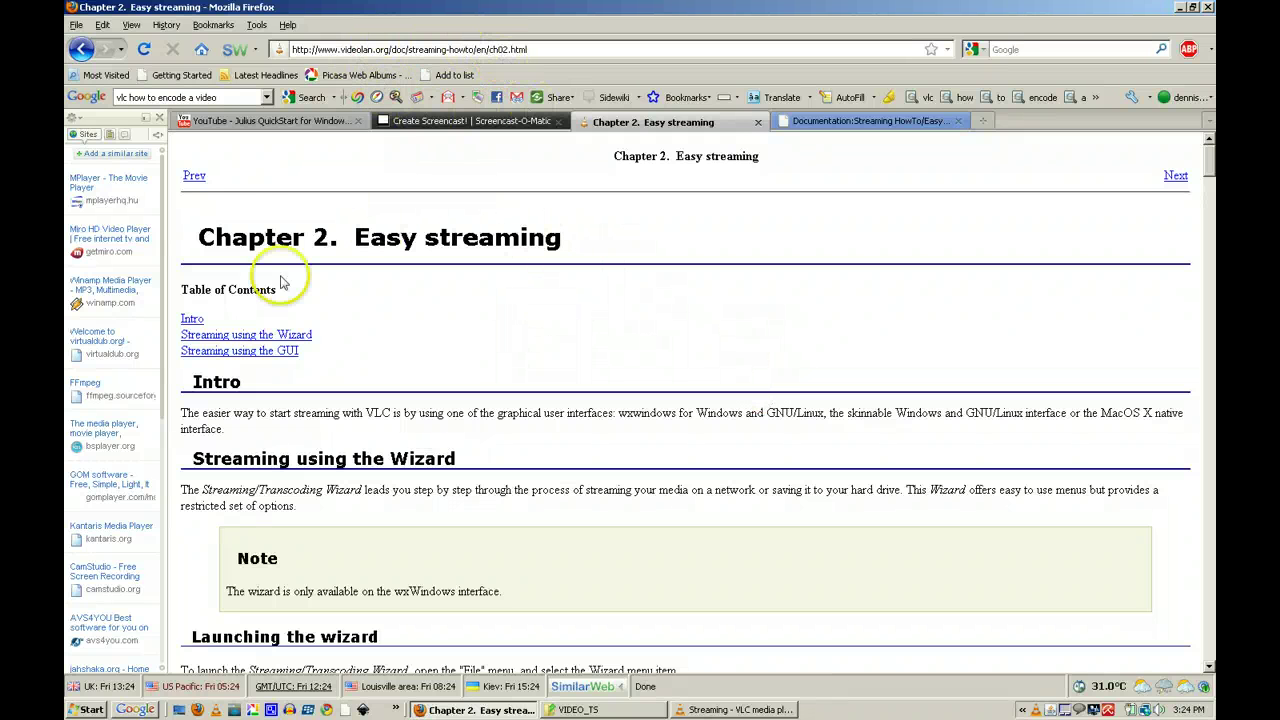
Go back two pages to the Streaming Howto contents, then search the web for 'video lan wiki'
{"action": "left_click", "coordinate": [194, 176]}
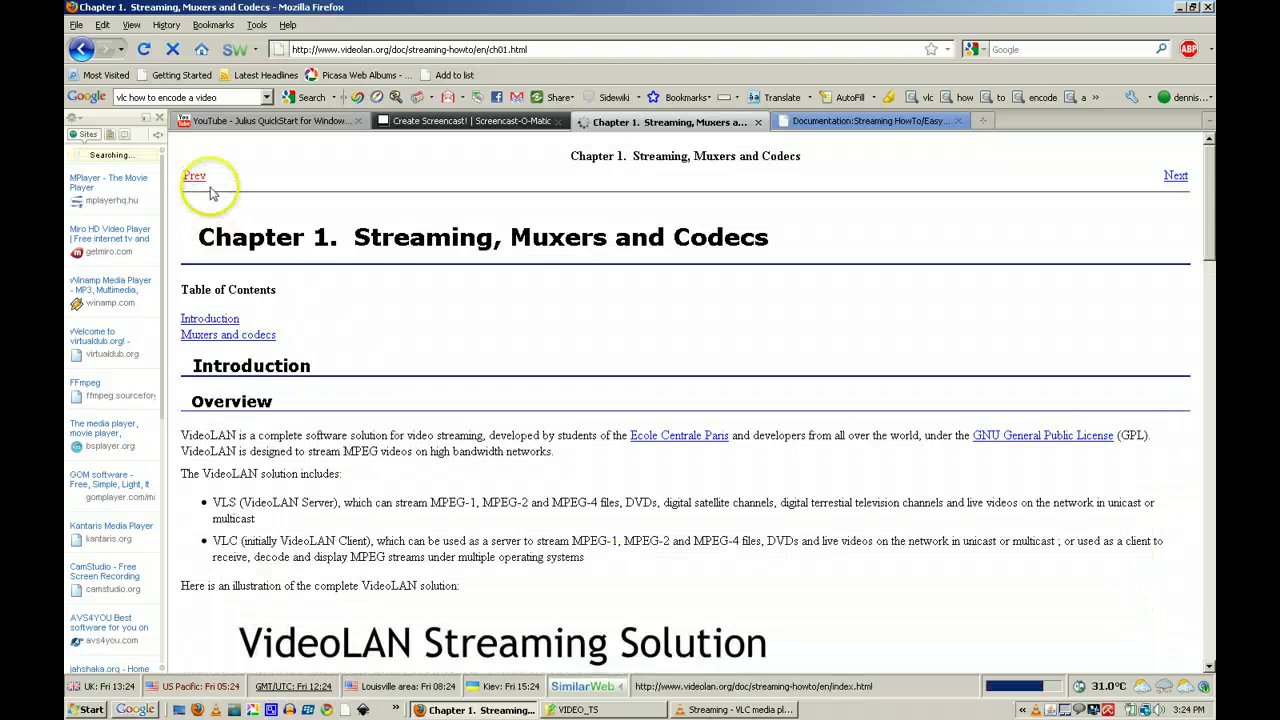
{"action": "left_click", "coordinate": [196, 177]}
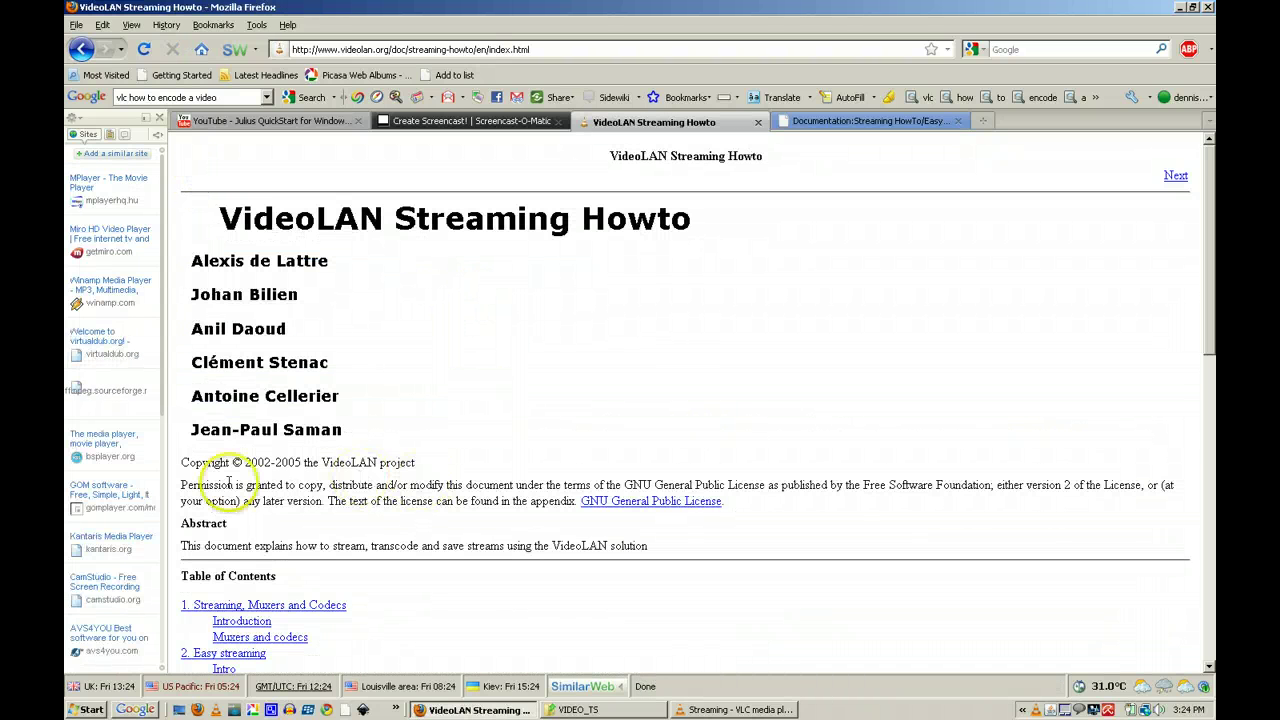
{"action": "left_click_drag", "start_coordinate": [243, 462], "coordinate": [450, 462]}
{"action": "scroll", "coordinate": [507, 410], "scroll_direction": "down", "scroll_amount": 10}
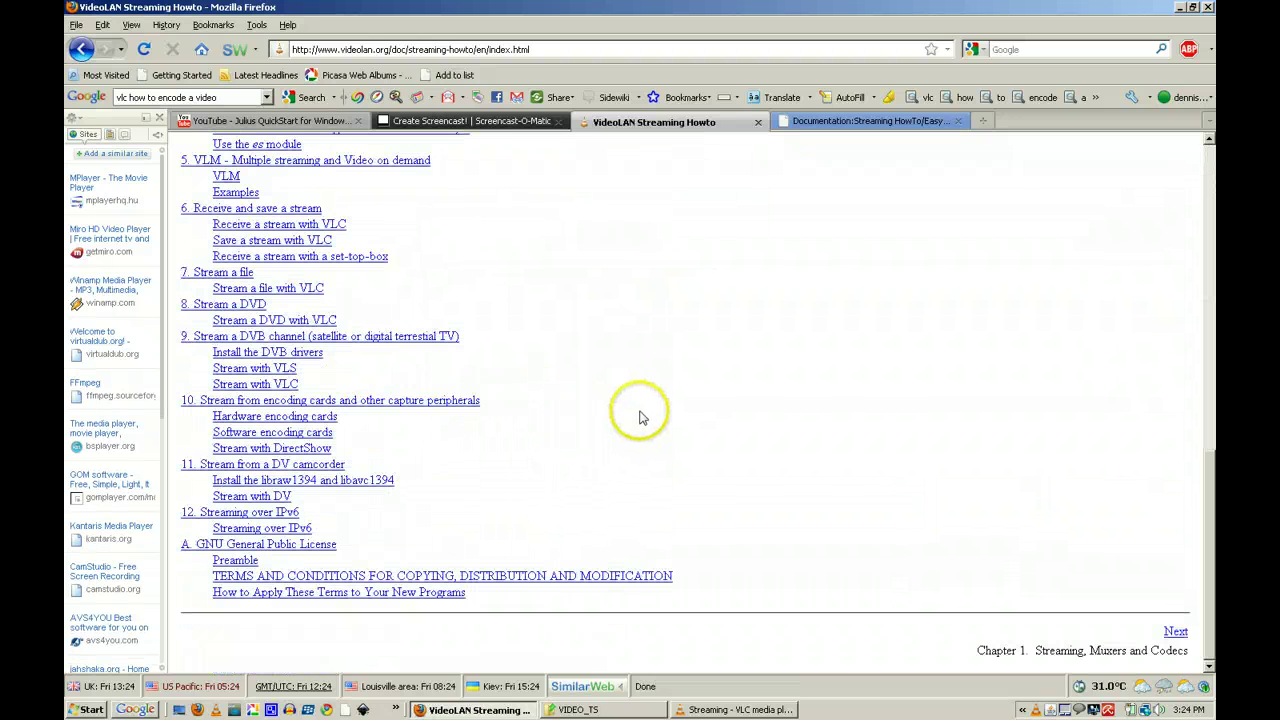
{"action": "scroll", "coordinate": [646, 409], "scroll_direction": "up", "scroll_amount": 10}
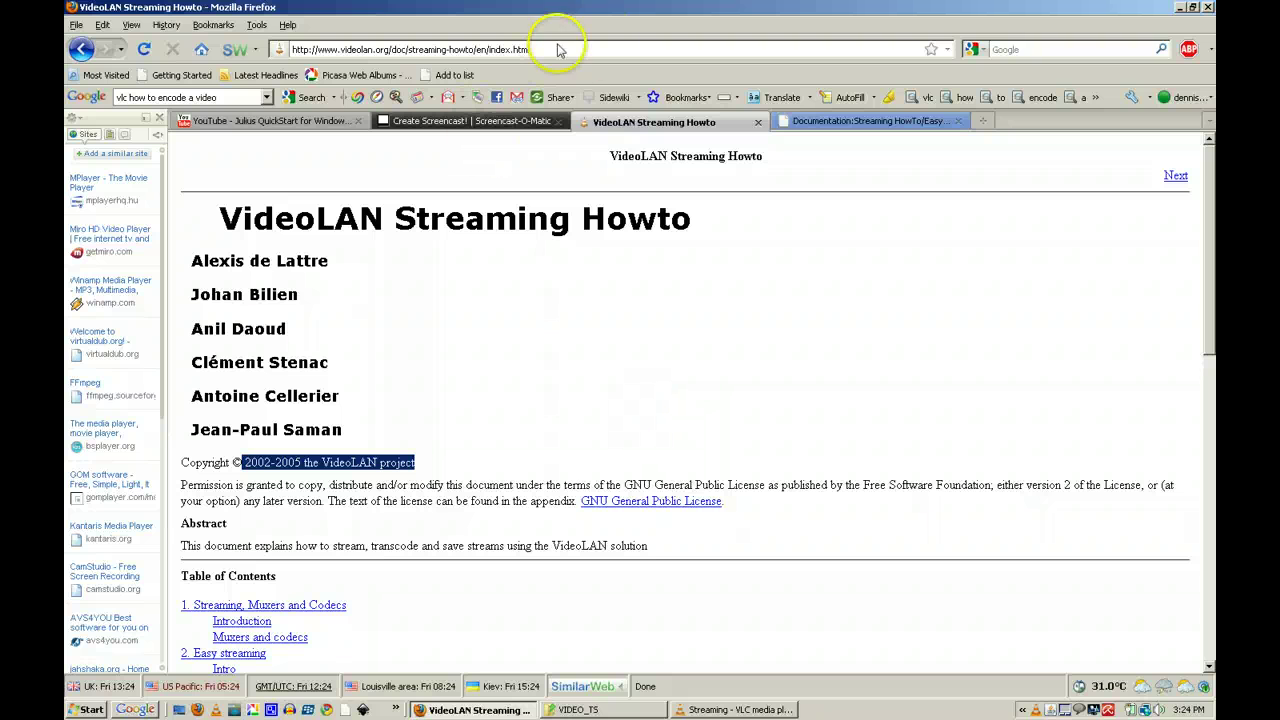
{"action": "left_click", "coordinate": [1055, 50]}
{"action": "type", "text": "video lan wiki"}
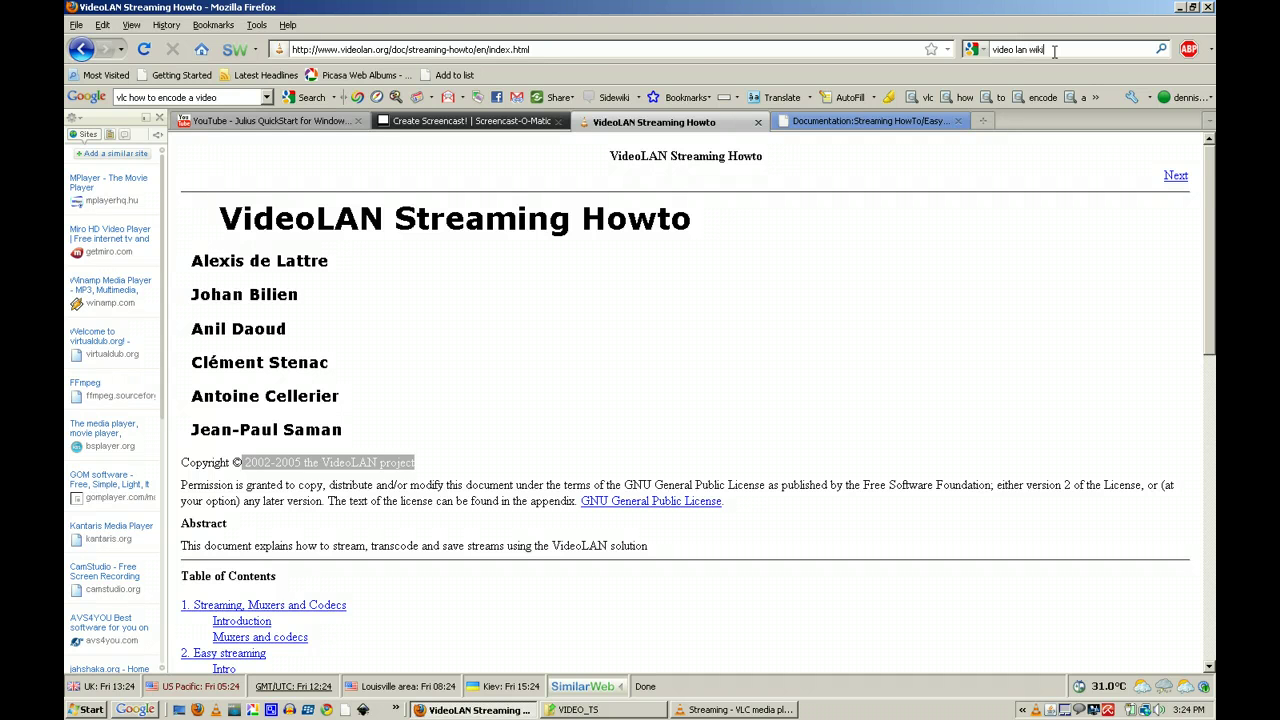
{"action": "key", "text": "Return"}
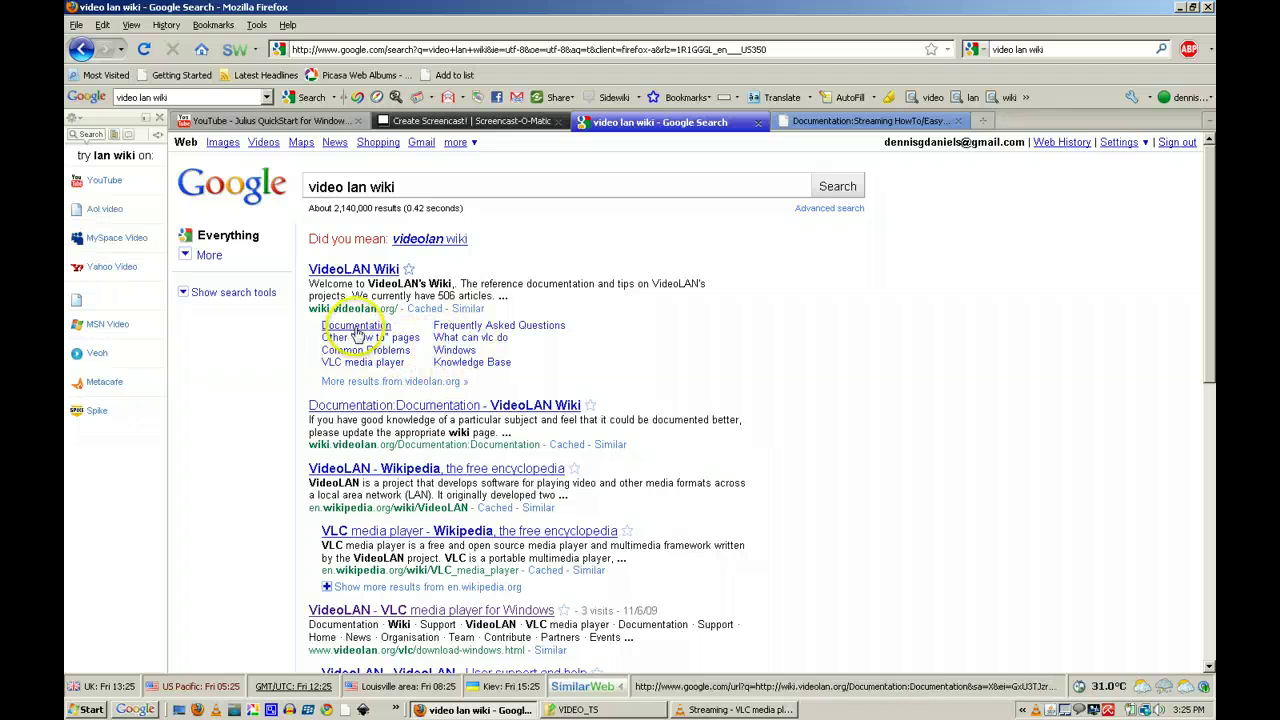
Open the 'What can vlc do' wiki page and search the wiki for 'transcode'
{"action": "left_click", "coordinate": [468, 338]}
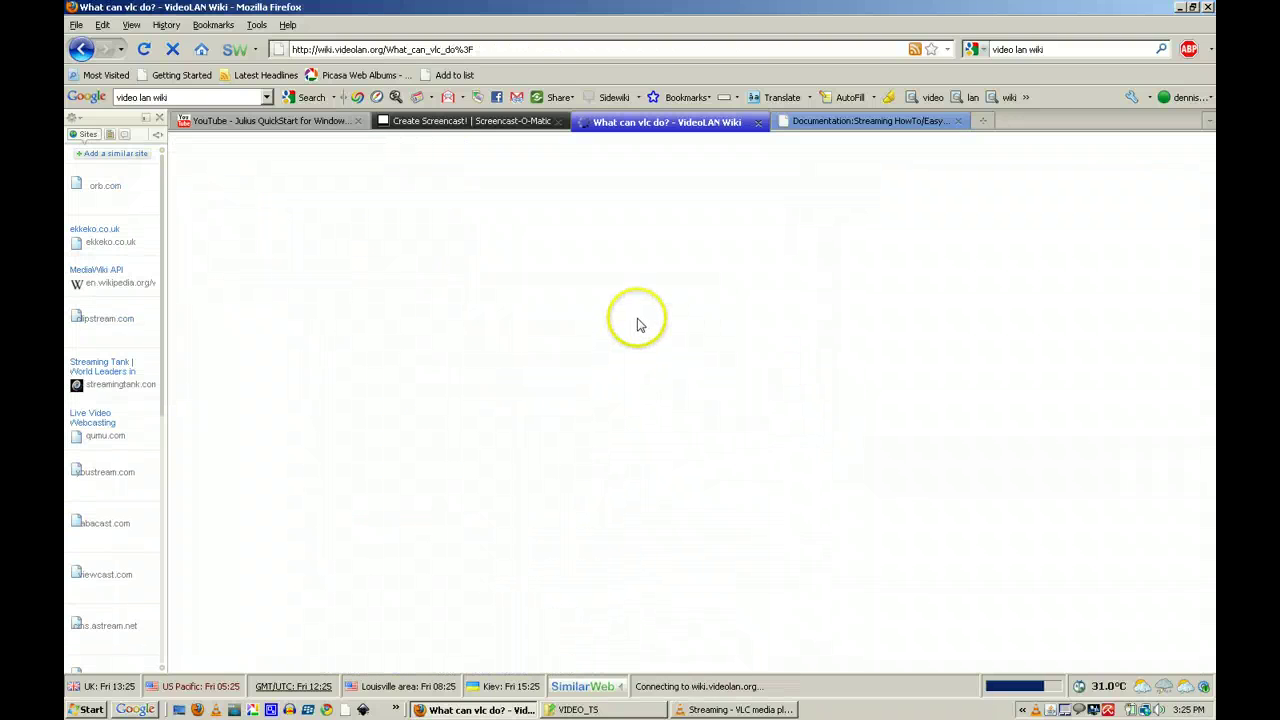
{"action": "left_click", "coordinate": [722, 712]}
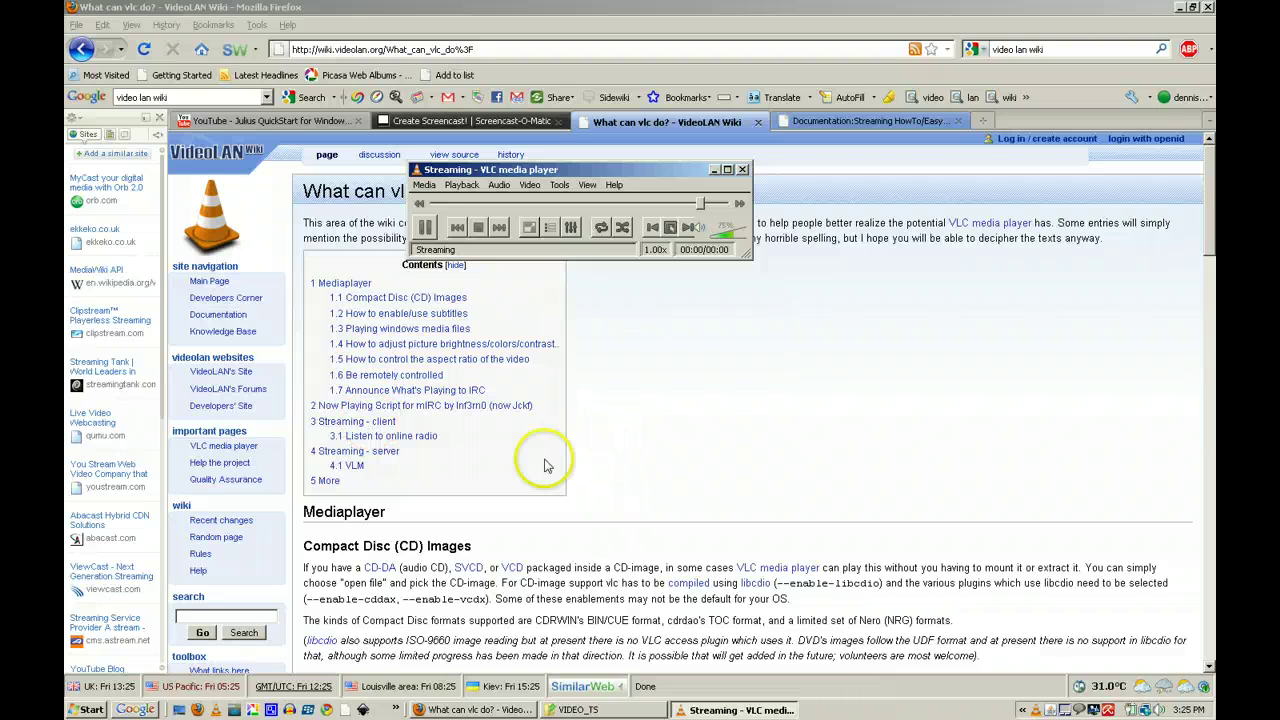
{"action": "left_click", "coordinate": [208, 617]}
{"action": "type", "text": "transcode"}
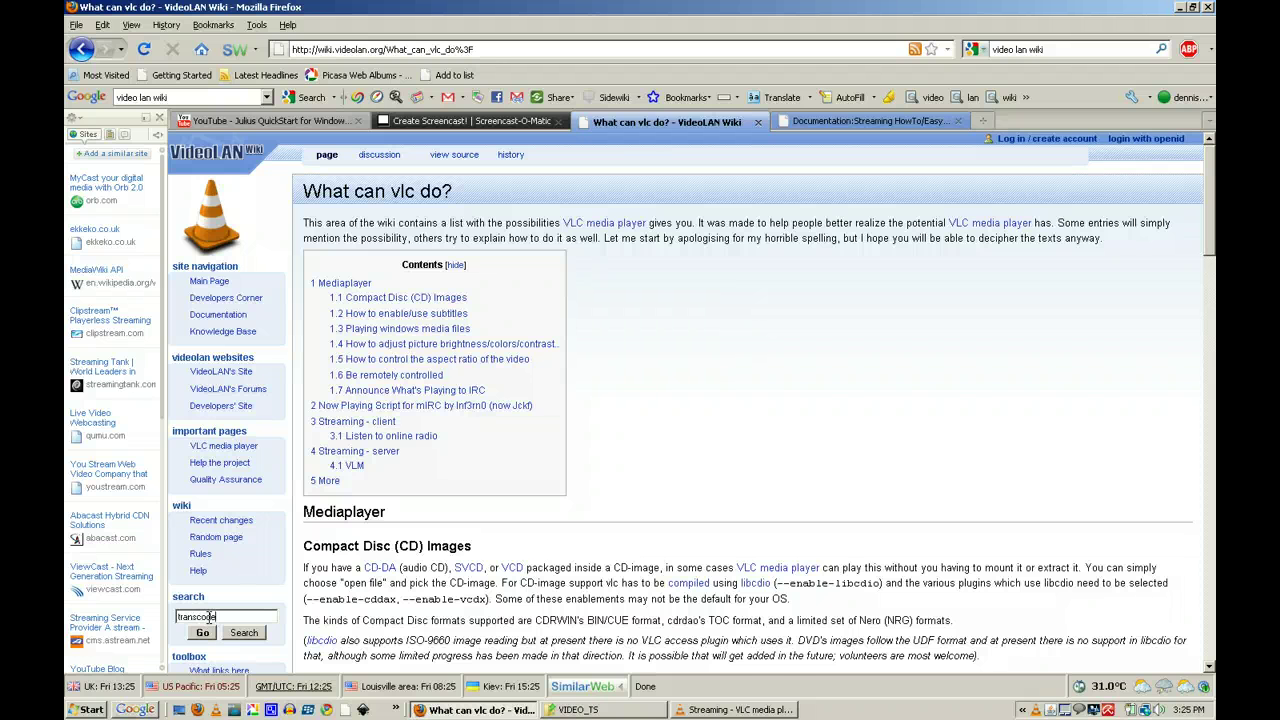
{"action": "key", "text": "Return"}
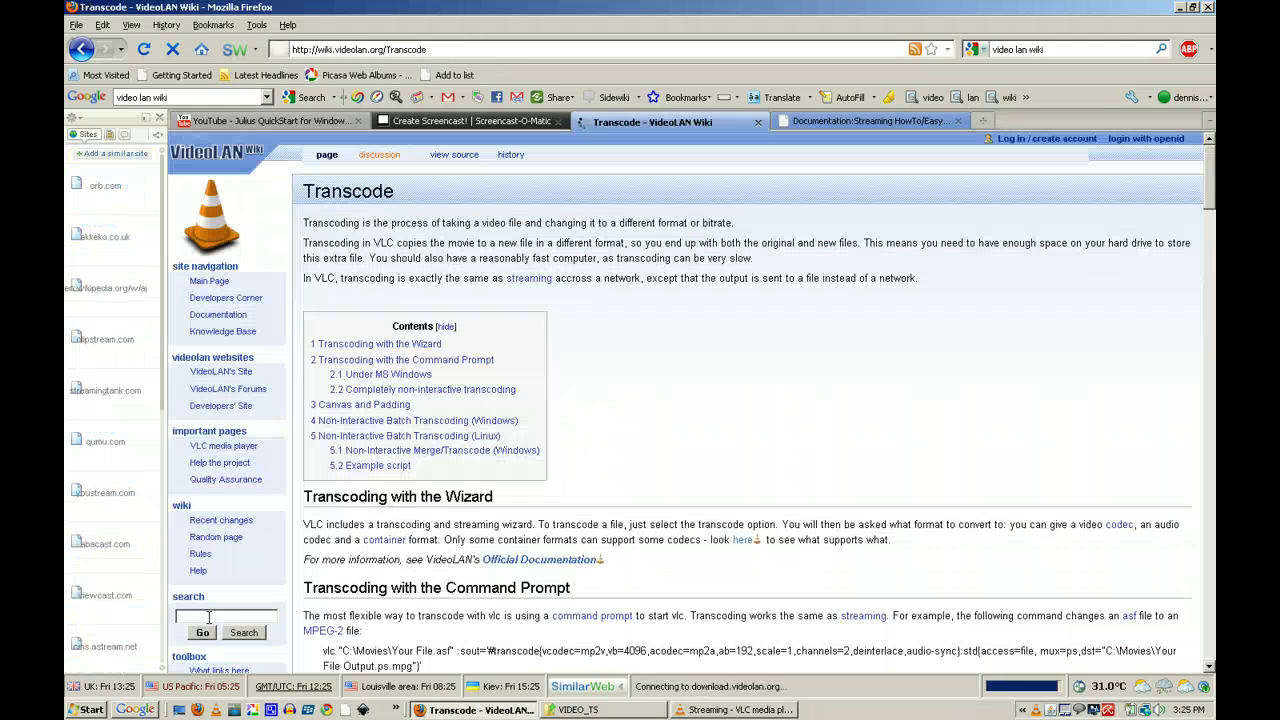
Read the 'Transcoding with the Wizard' section, then advance the Create Screencast! page to its next step
{"action": "left_click", "coordinate": [400, 343]}
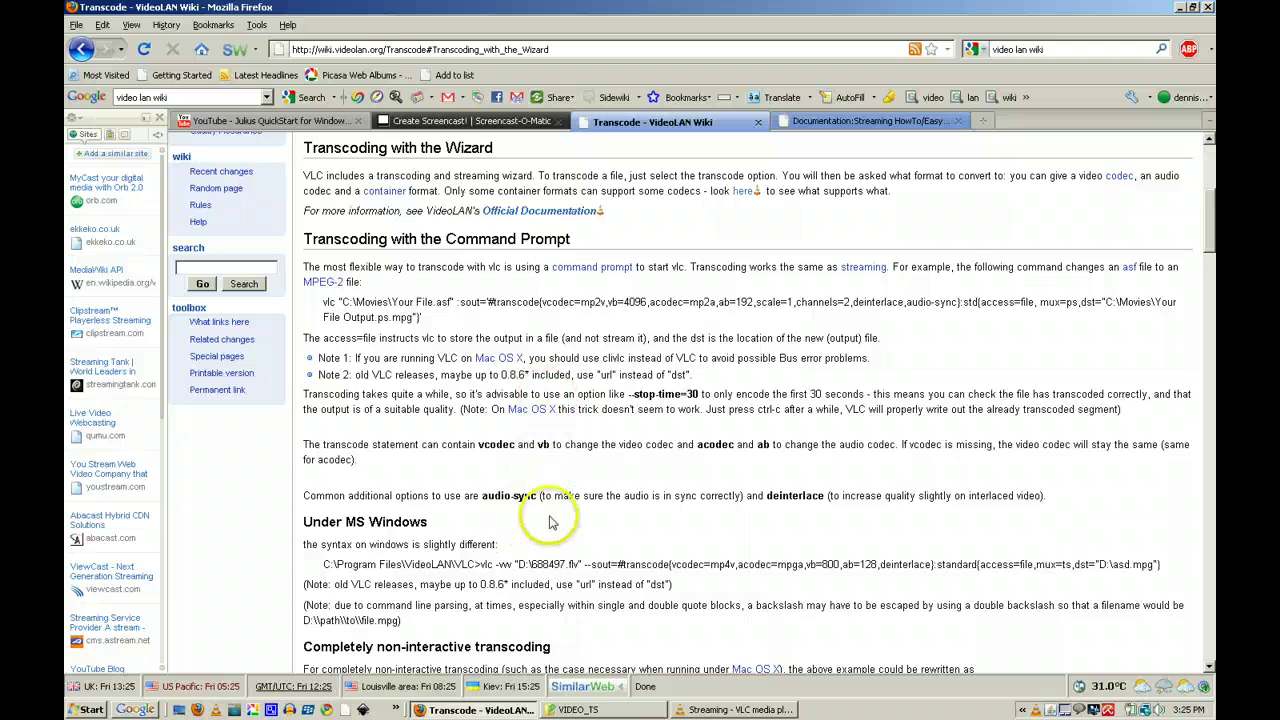
{"action": "scroll", "coordinate": [548, 515], "scroll_direction": "down", "scroll_amount": 3}
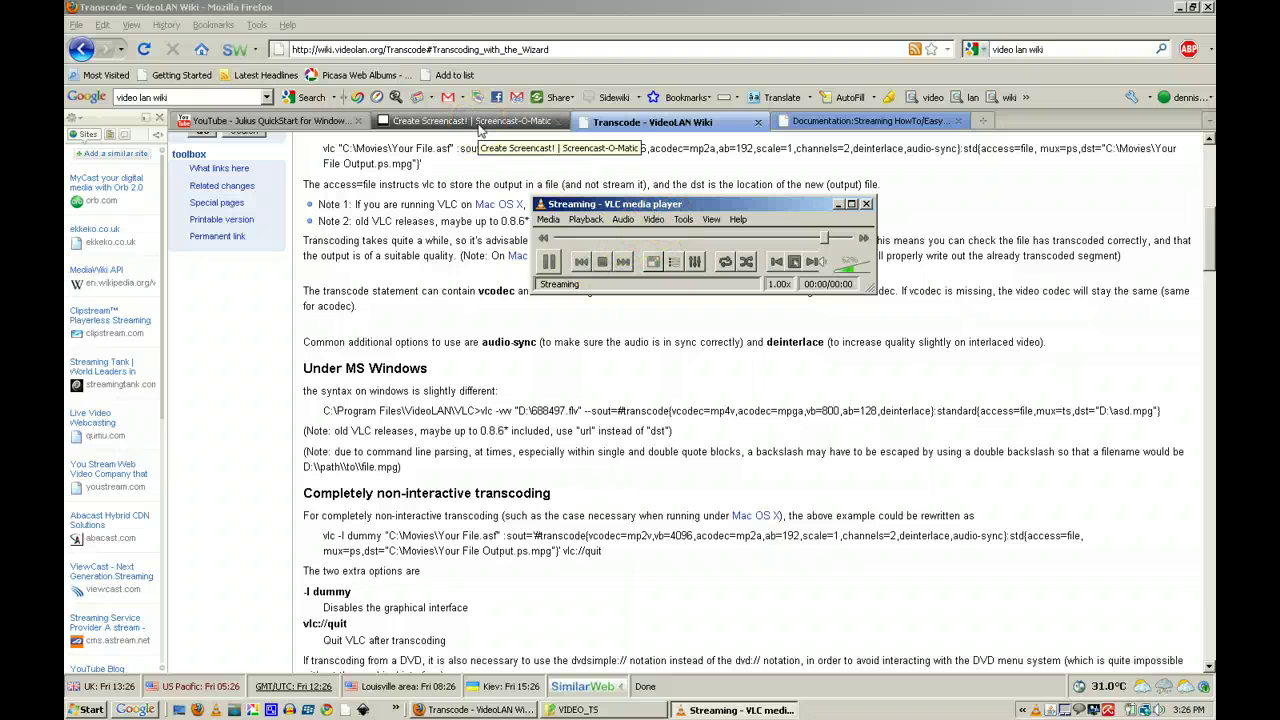
{"action": "left_click", "coordinate": [479, 127]}
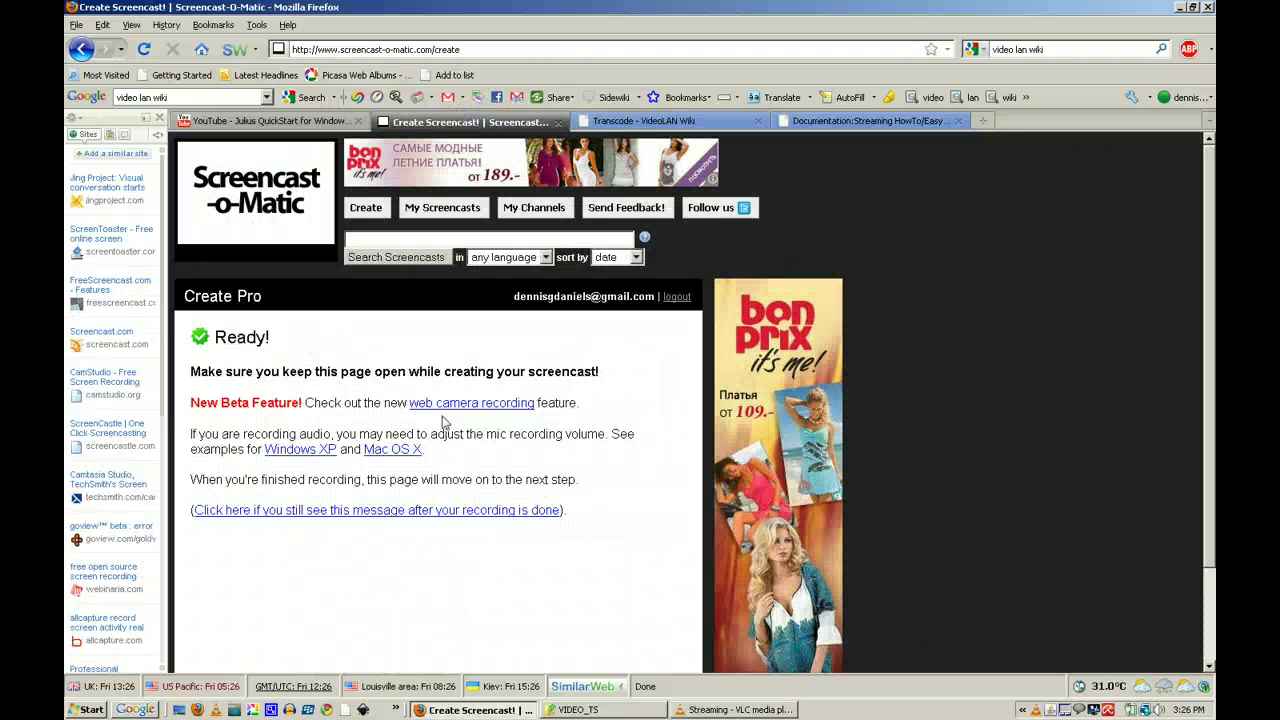
{"action": "left_click", "coordinate": [404, 512]}
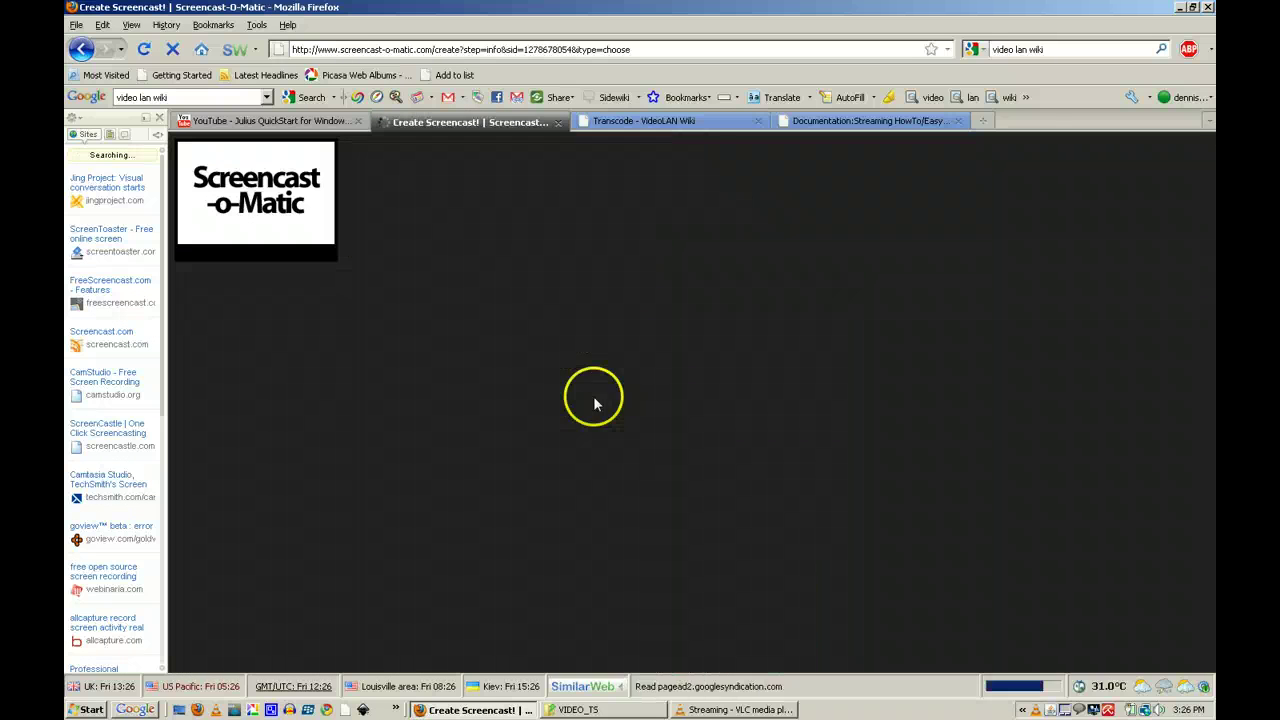